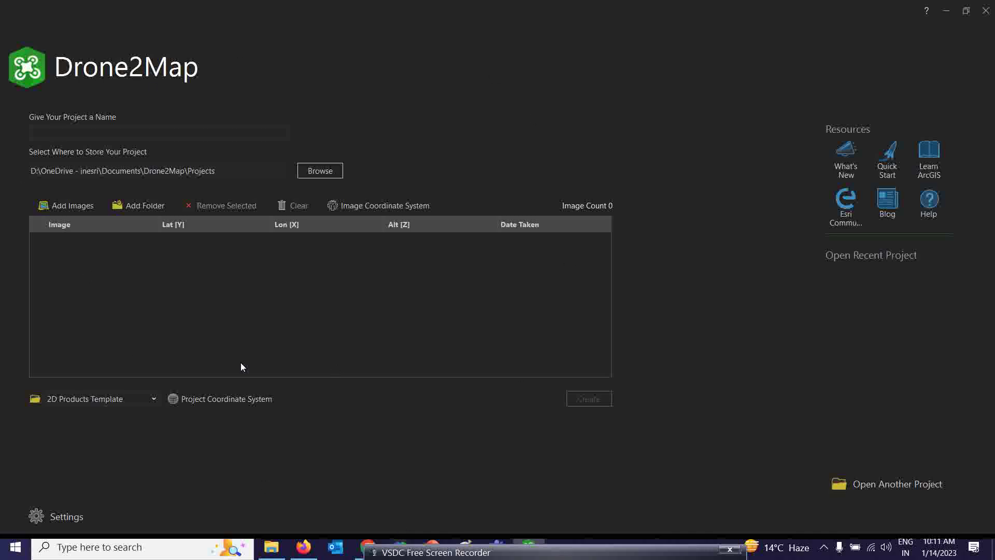
pyautogui.click(98, 547)
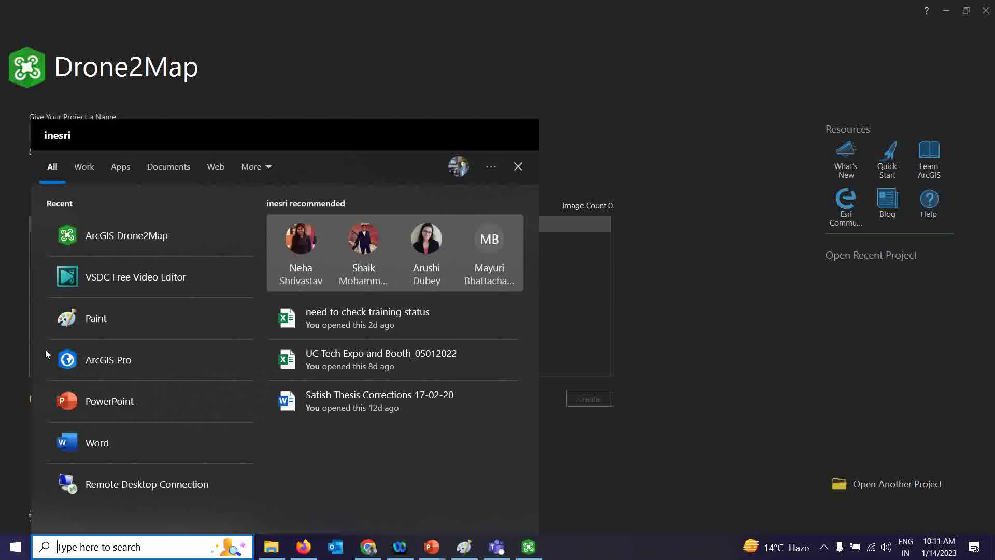
pyautogui.click(616, 83)
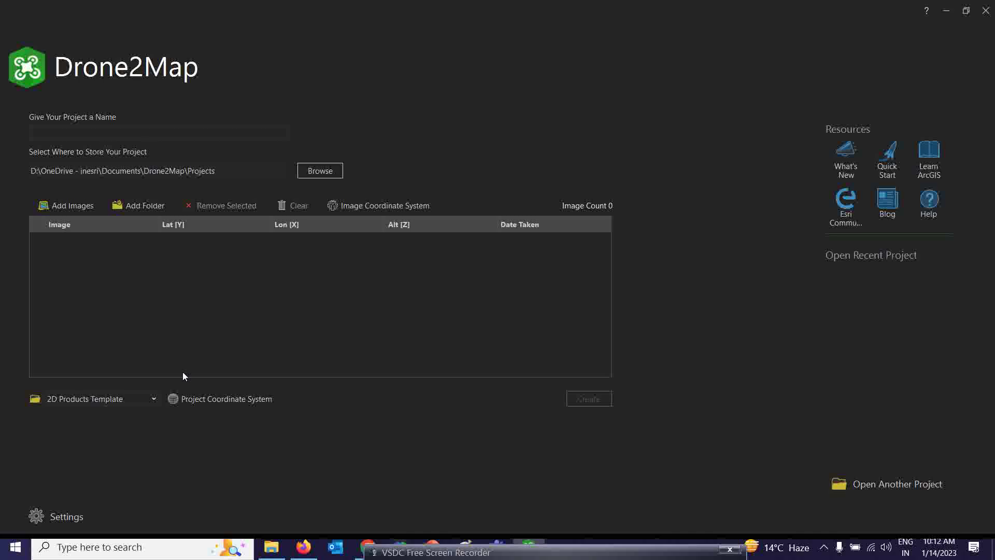
pyautogui.click(154, 401)
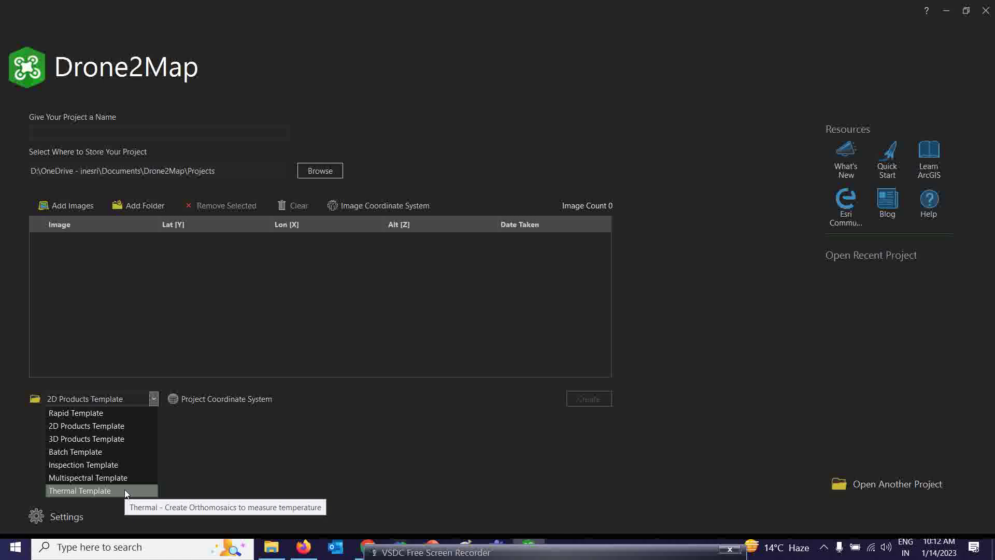
pyautogui.click(1, 388)
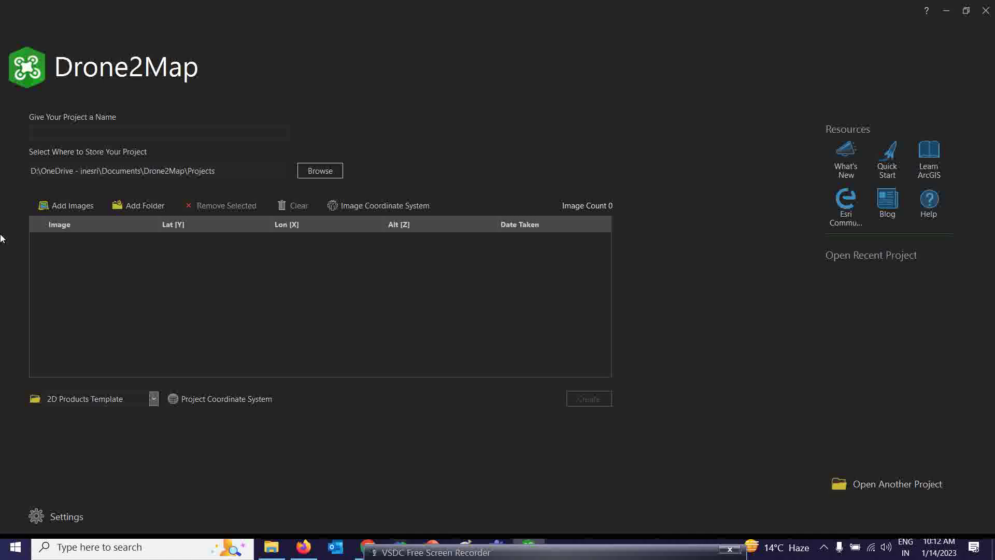
# Step: Start adding an image folder and browse to ESRI_Training_materials on the DATA (D:) drive
pyautogui.click(132, 209)
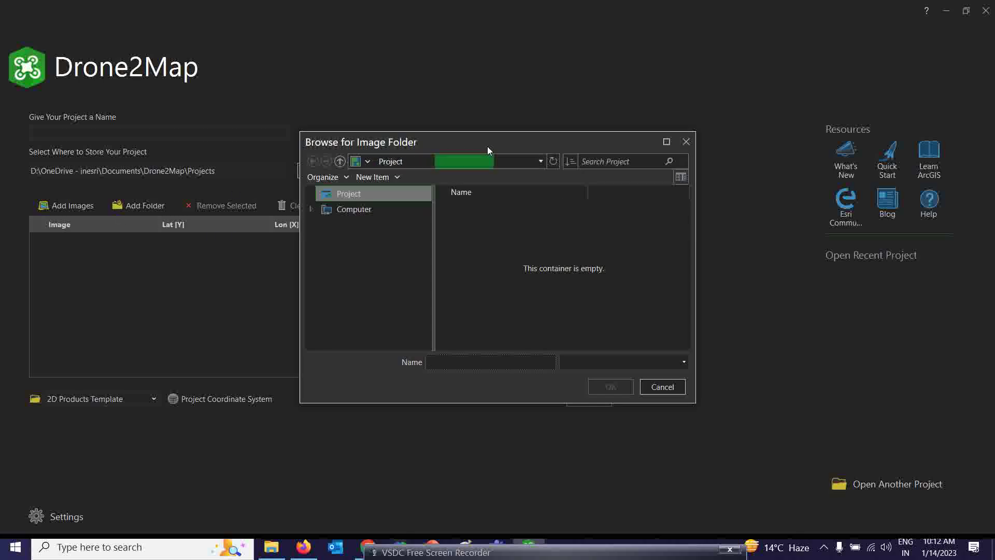
pyautogui.moveTo(512, 139); pyautogui.dragTo(463, 127)
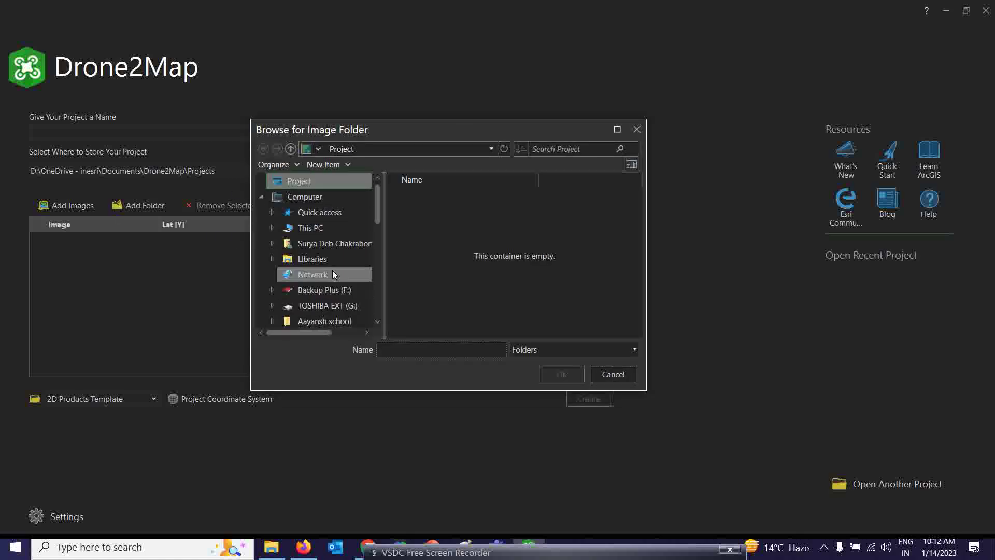
pyautogui.click(316, 230)
pyautogui.scroll(-1, 441, 306)
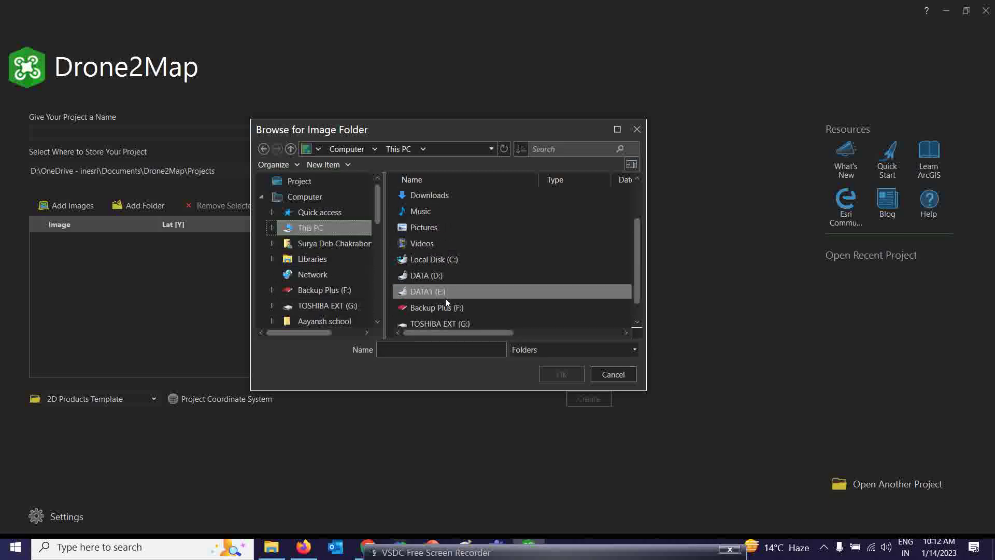
pyautogui.doubleClick(435, 275)
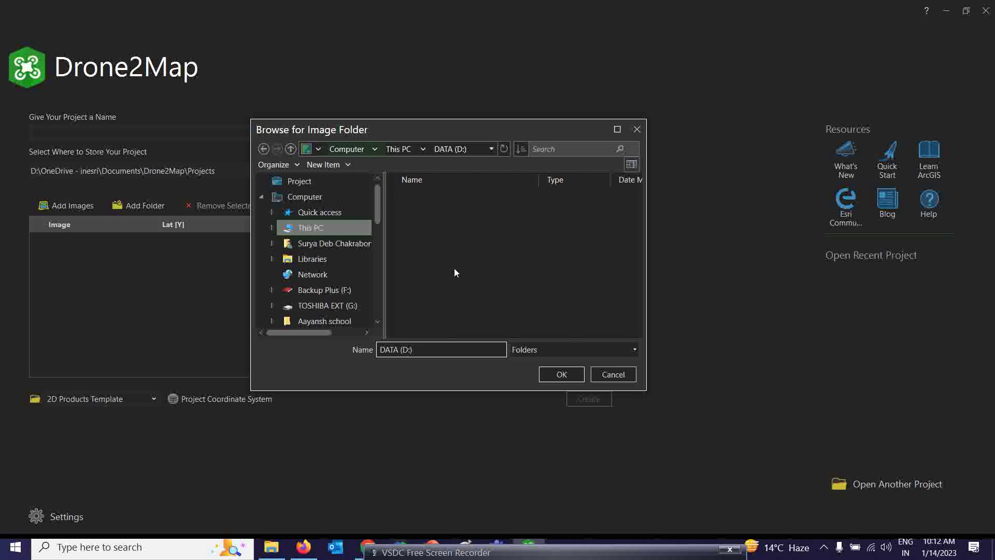
pyautogui.scroll(-1, 469, 269)
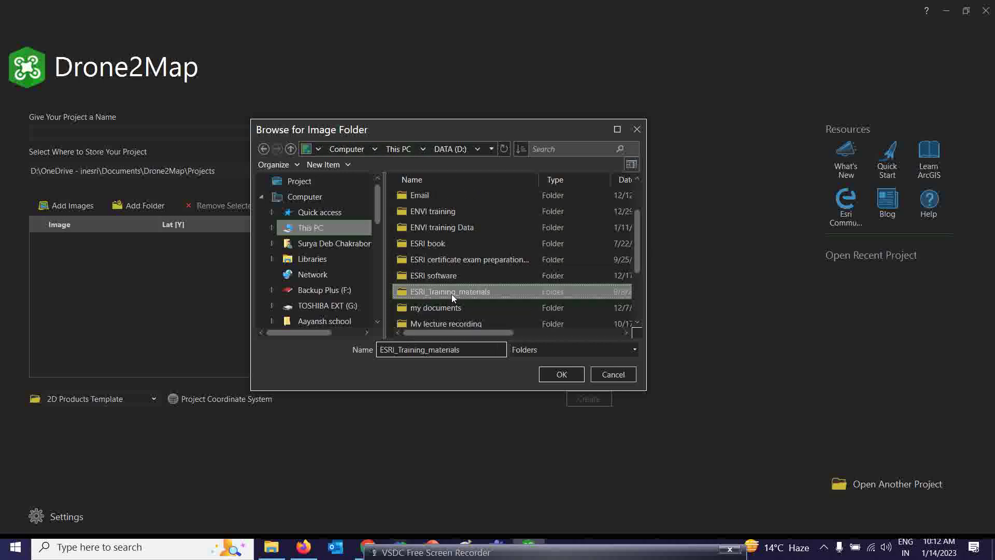
pyautogui.doubleClick(452, 291)
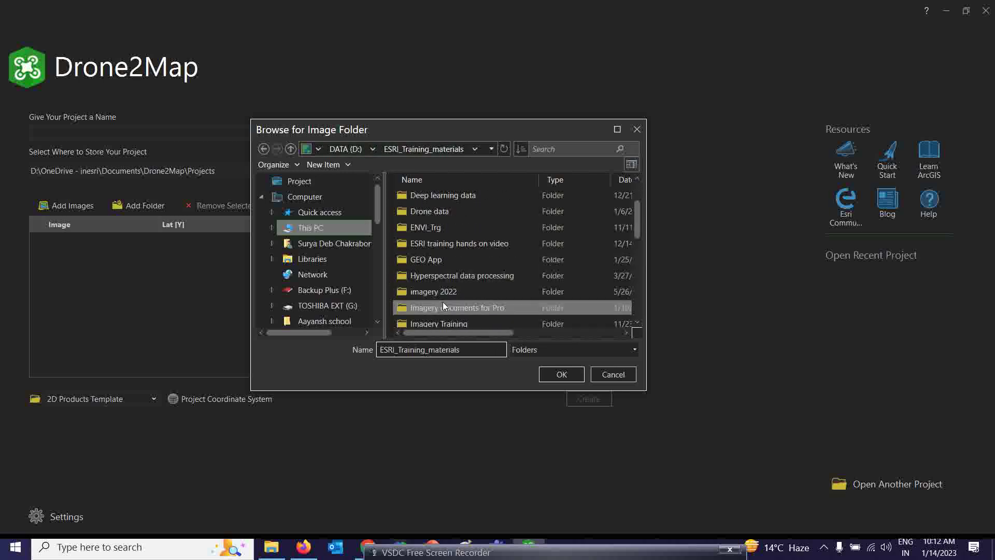
pyautogui.click(446, 319)
pyautogui.doubleClick(447, 323)
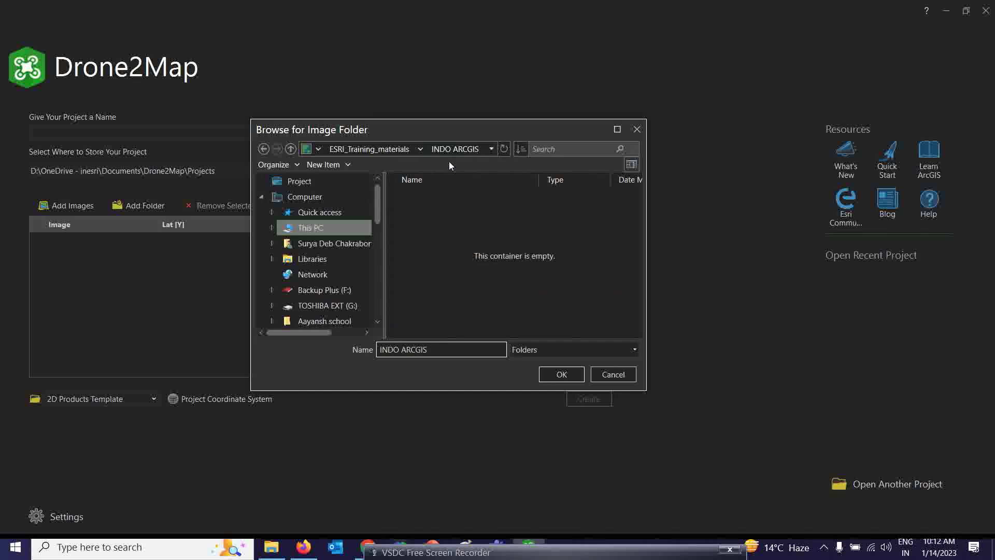
pyautogui.click(388, 148)
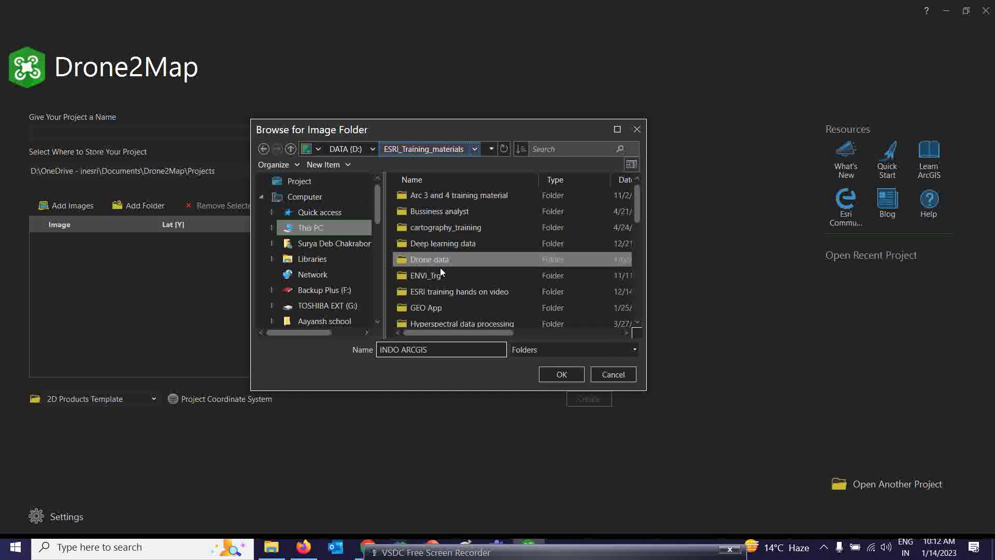
# Step: Add the drone images from the SubdivisionDrone folder under Imagery Training, Imagery MOOC, Data
pyautogui.scroll(-1, 462, 270)
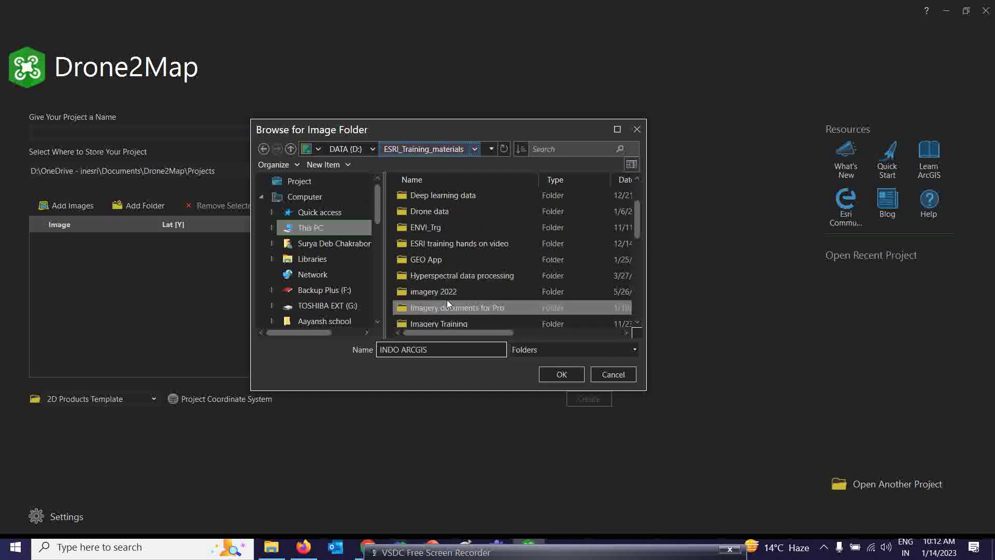
pyautogui.scroll(-1, 447, 299)
pyautogui.doubleClick(446, 276)
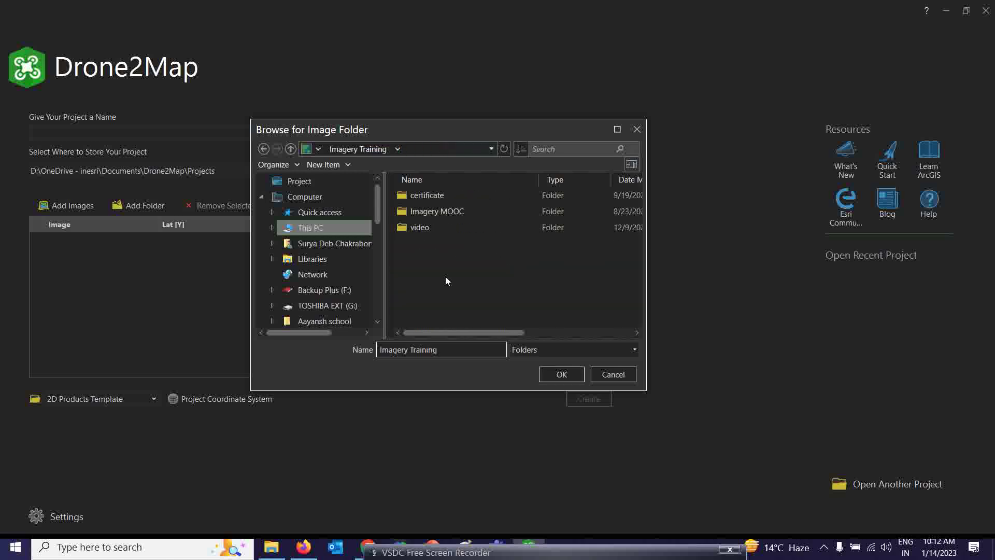
pyautogui.doubleClick(434, 211)
pyautogui.doubleClick(424, 193)
pyautogui.doubleClick(430, 198)
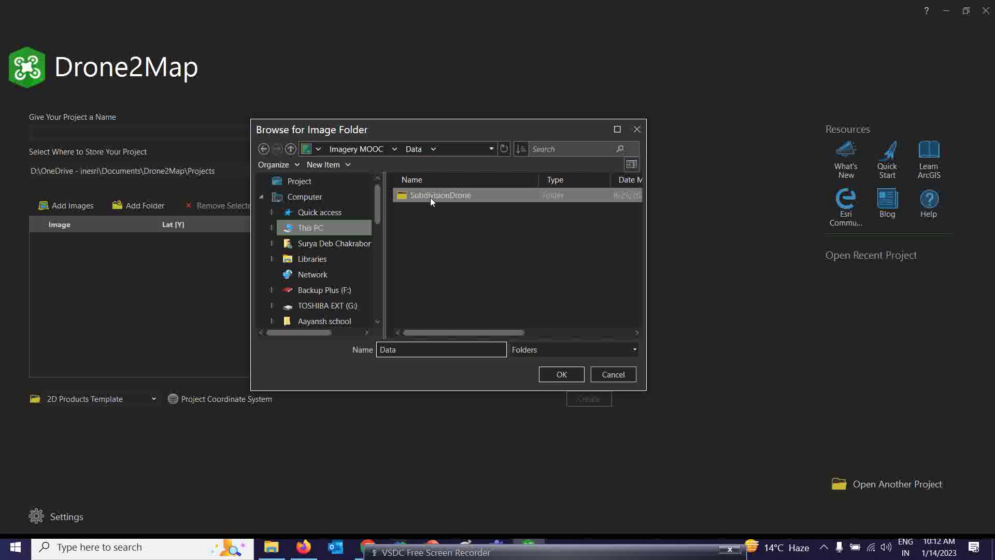
pyautogui.click(337, 149)
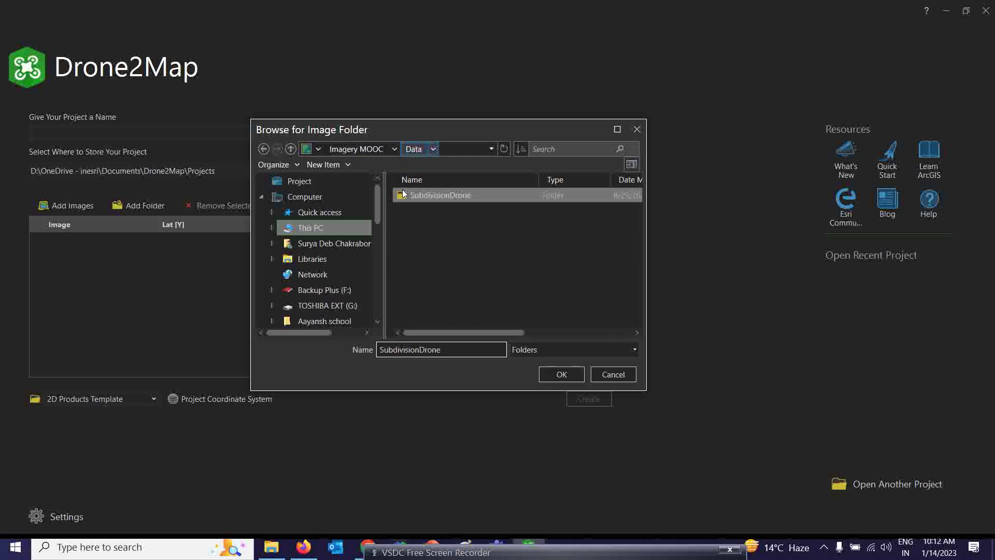
pyautogui.click(570, 371)
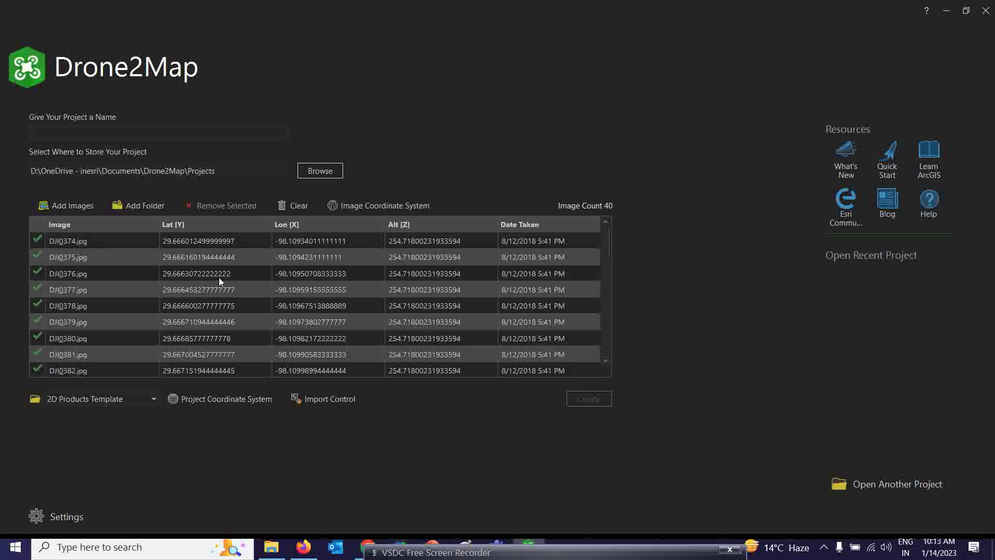
pyautogui.moveTo(425, 555)
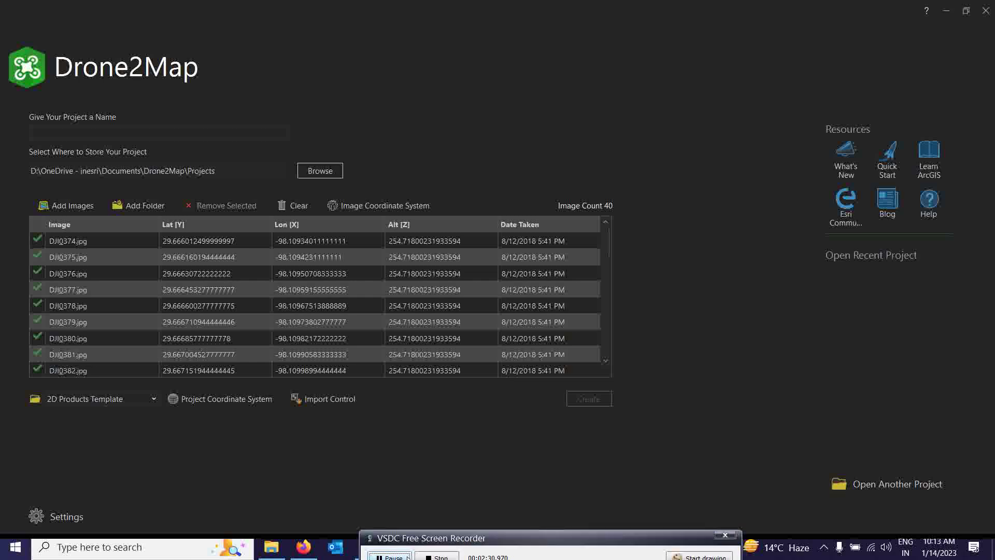
pyautogui.moveTo(479, 541); pyautogui.dragTo(456, 544)
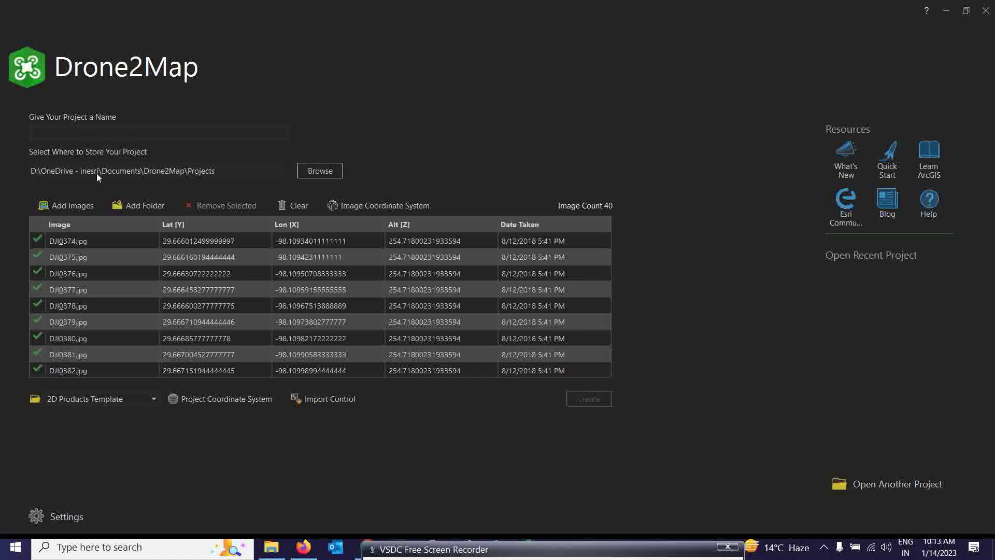
# Step: Name the project DroneDataAnalysis and copy the name text
pyautogui.click(328, 177)
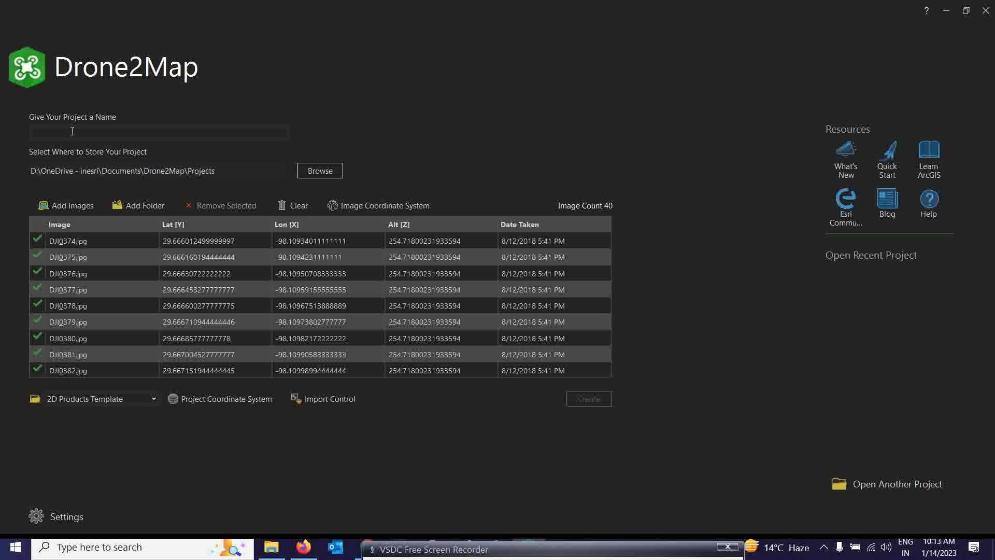
pyautogui.write('DroneDataAnalysis')
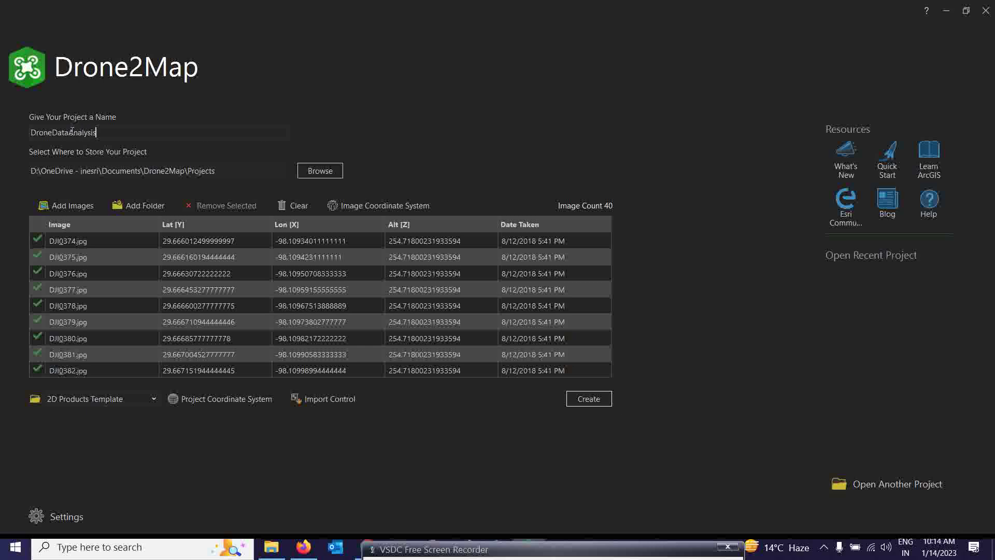
pyautogui.moveTo(110, 134); pyautogui.dragTo(49, 135)
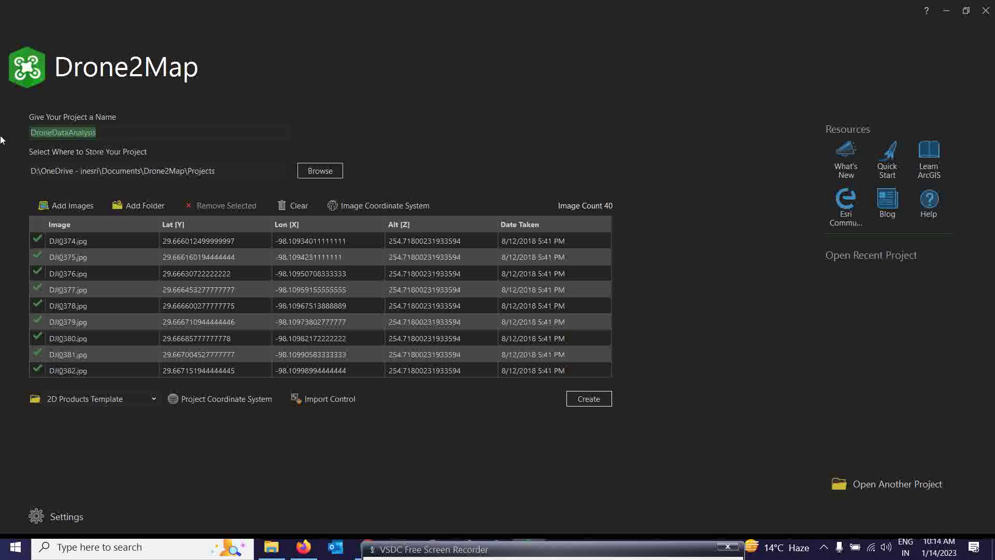
pyautogui.rightClick(50, 132)
pyautogui.click(74, 159)
# Step: Set the project location to E:\Tech support Training 2022\Envi ilo 27th to 29th
pyautogui.click(315, 173)
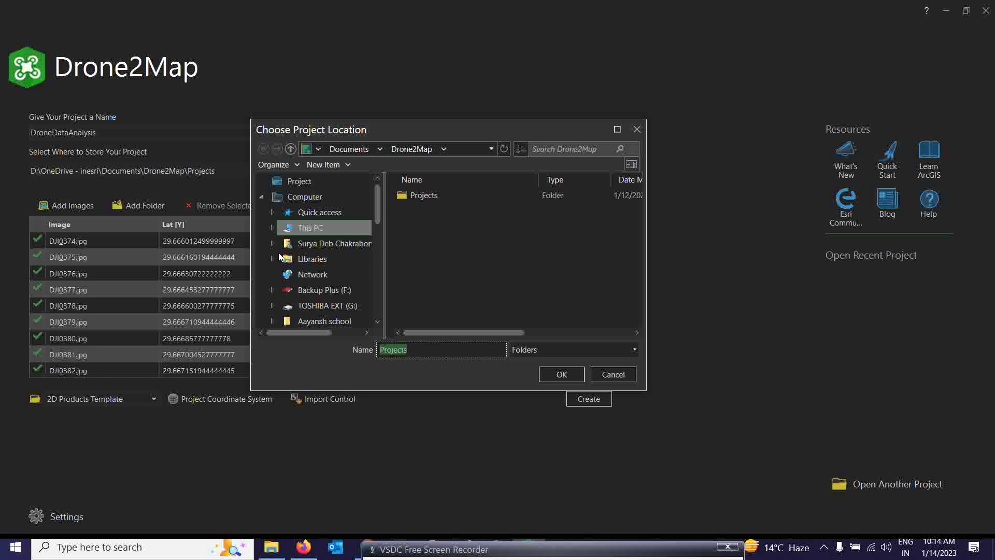
pyautogui.scroll(-2, 303, 275)
pyautogui.scroll(2, 311, 244)
pyautogui.click(323, 226)
pyautogui.scroll(-2, 456, 244)
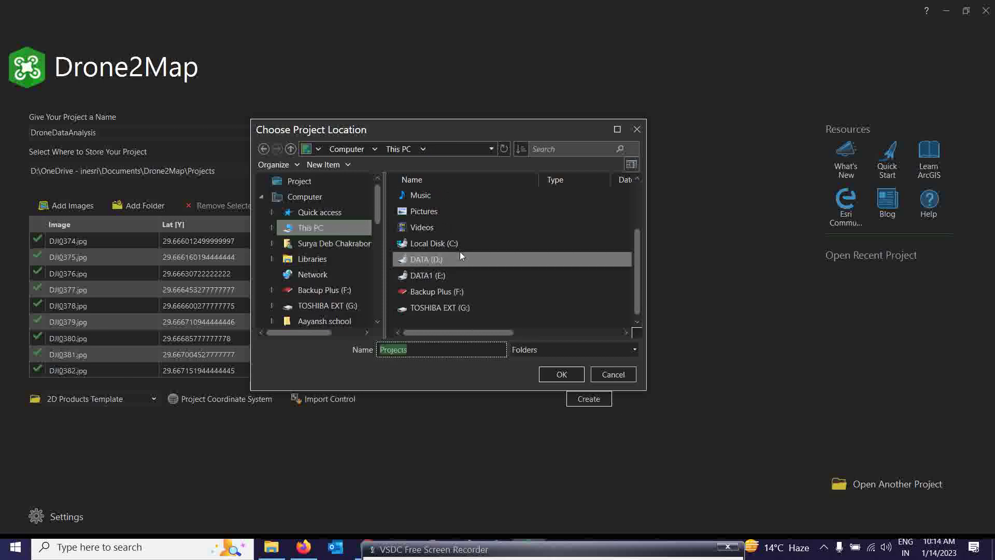
pyautogui.click(435, 278)
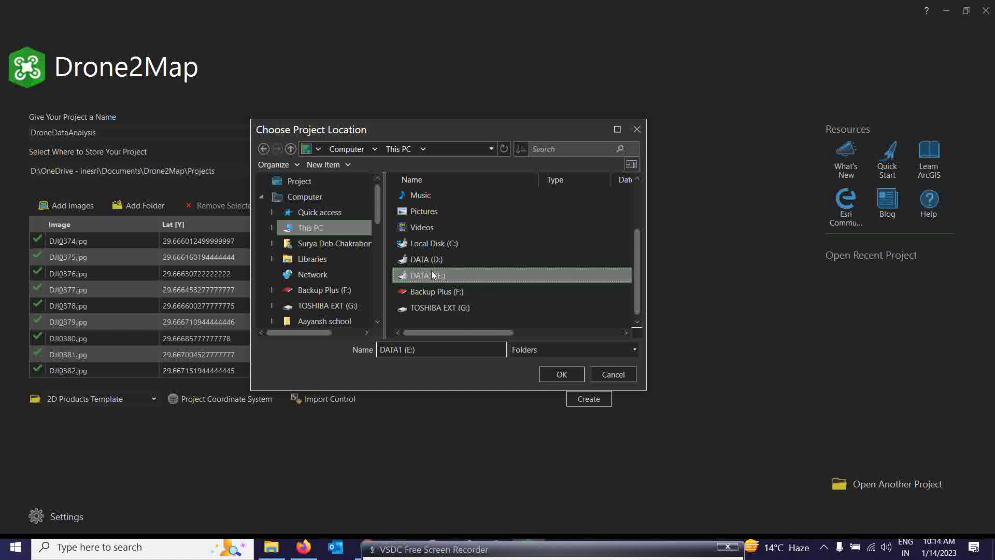
pyautogui.doubleClick(431, 271)
pyautogui.scroll(-2, 505, 265)
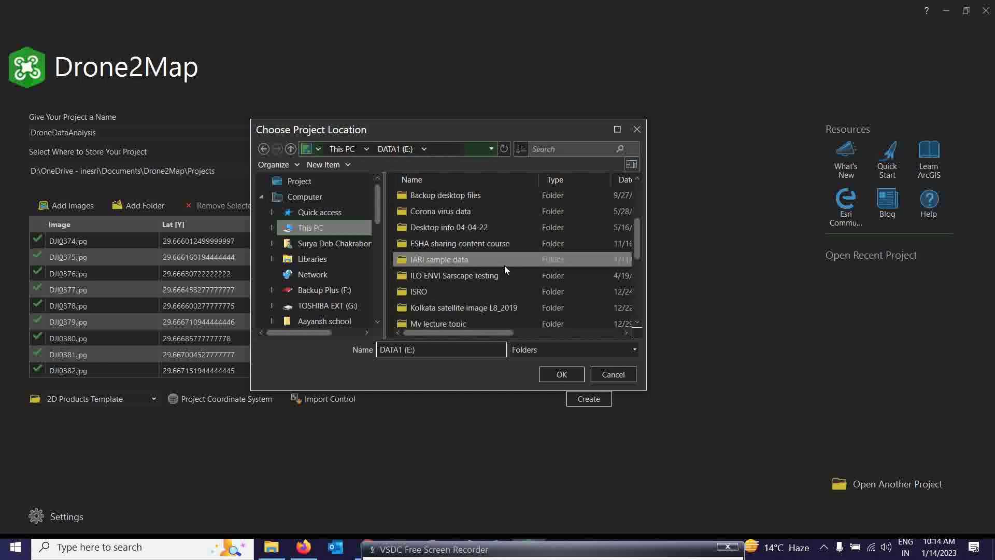
pyautogui.scroll(-2, 487, 285)
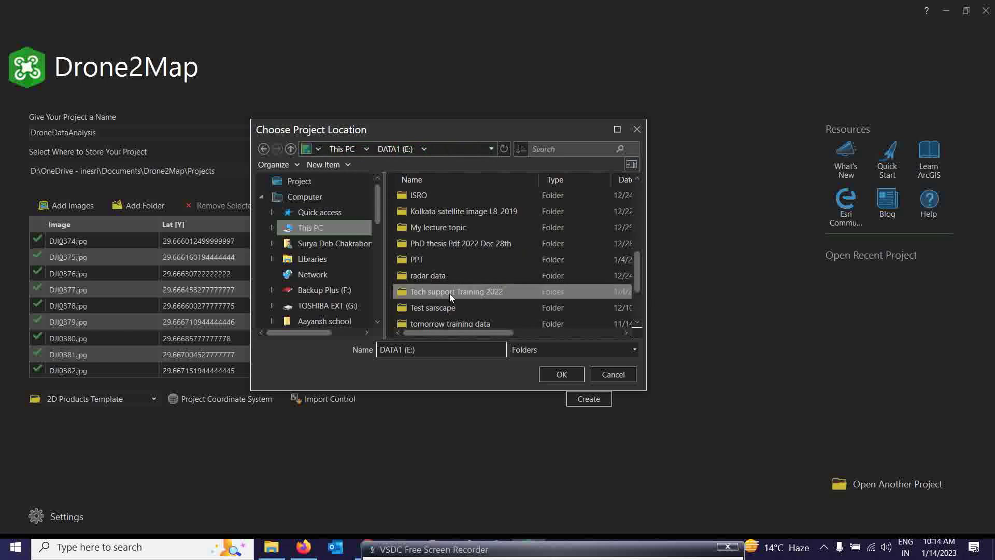
pyautogui.doubleClick(464, 291)
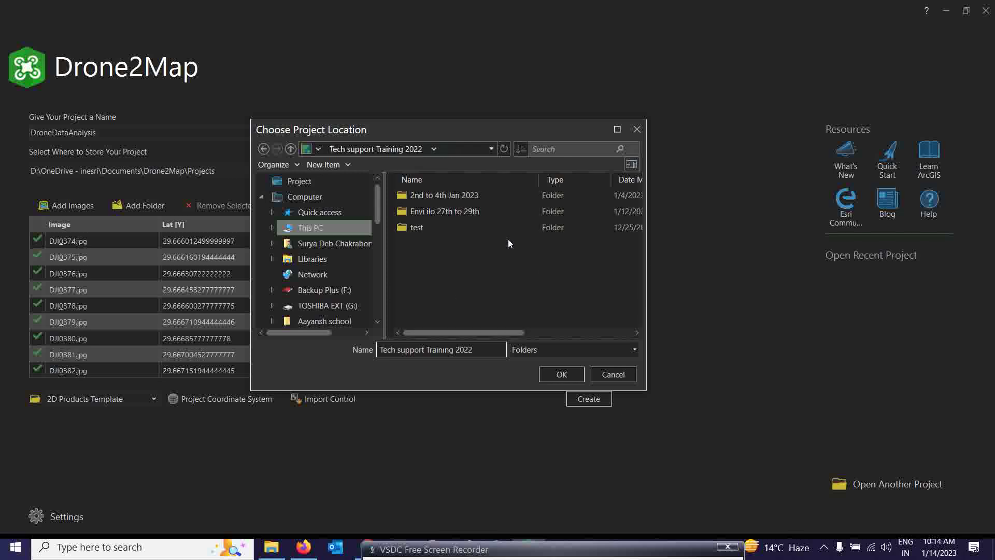
pyautogui.click(420, 210)
pyautogui.click(570, 375)
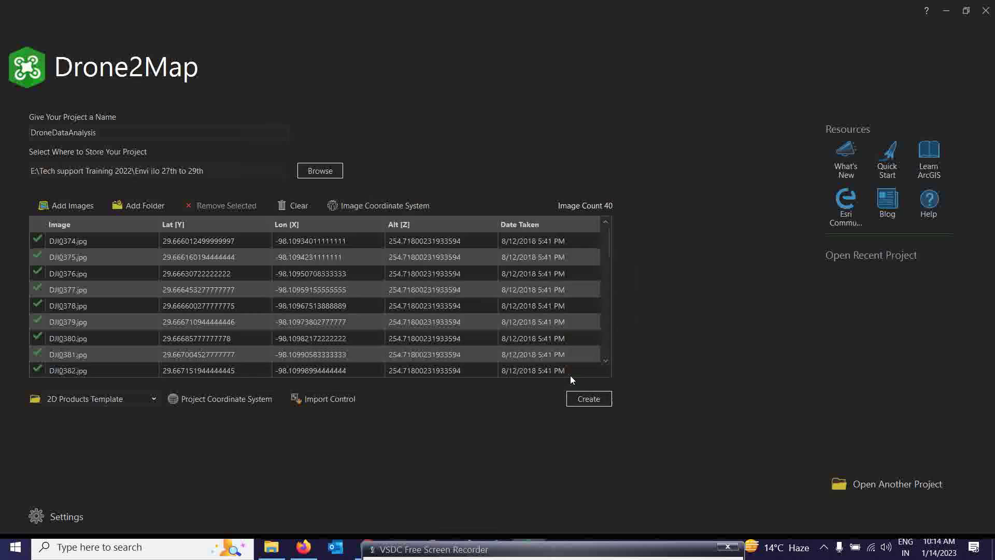
# Step: Set the project location to E:\Tech support Training 2022\Envi ilo 27th to 29th\SubdivisionProgress and create the project with the 2D Products Template
pyautogui.click(325, 171)
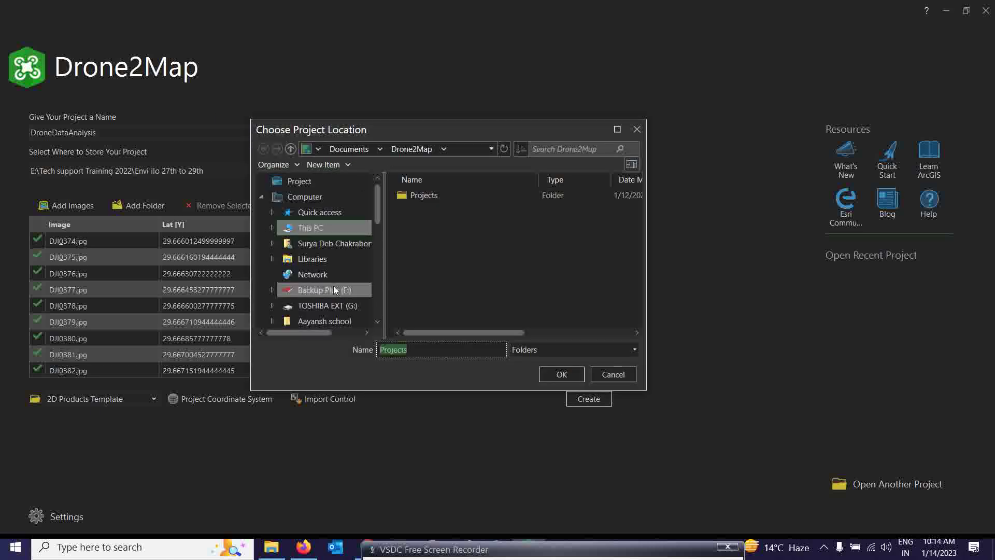
pyautogui.click(315, 231)
pyautogui.scroll(-2, 484, 259)
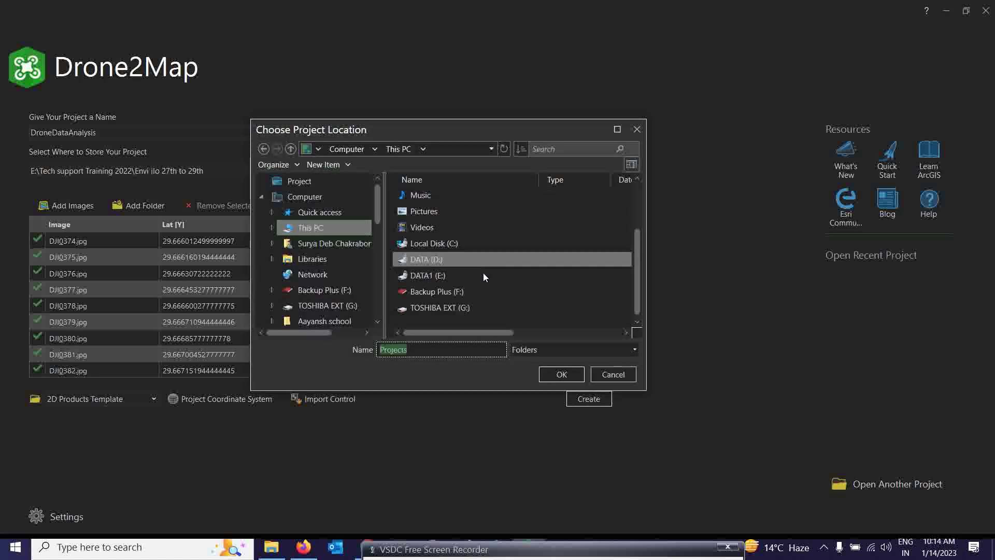
pyautogui.doubleClick(442, 280)
pyautogui.scroll(-3, 467, 262)
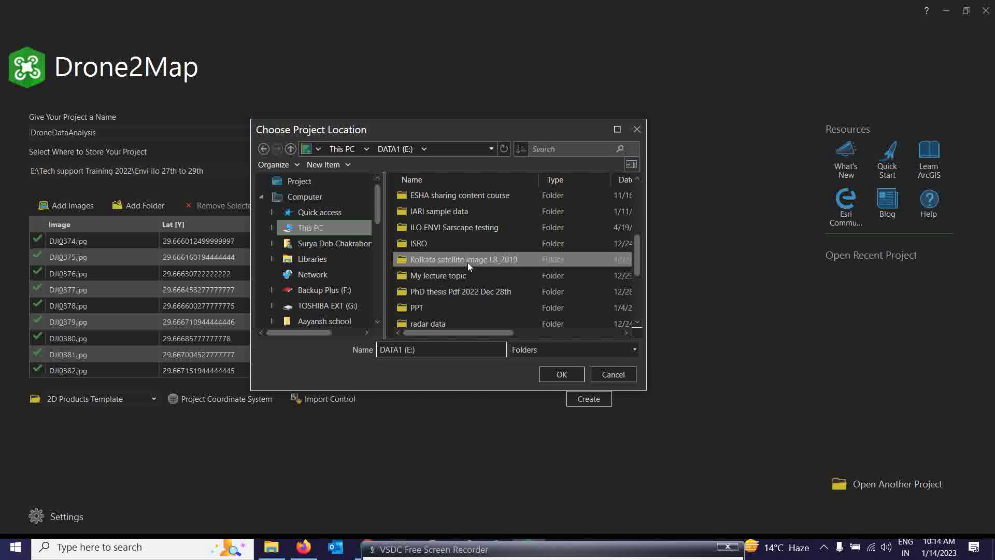
pyautogui.scroll(-1, 477, 295)
pyautogui.doubleClick(481, 291)
pyautogui.doubleClick(450, 212)
pyautogui.click(445, 195)
pyautogui.click(577, 371)
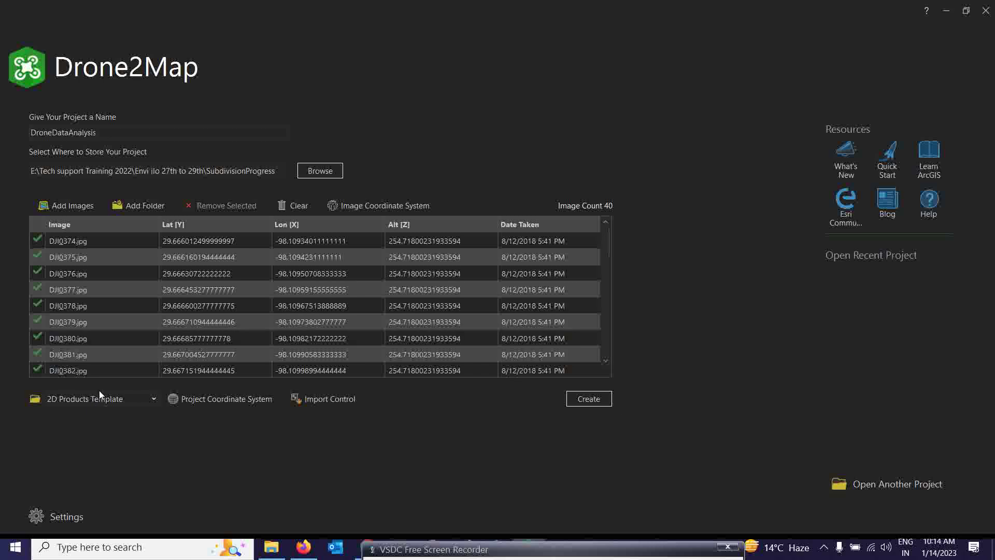
pyautogui.click(587, 402)
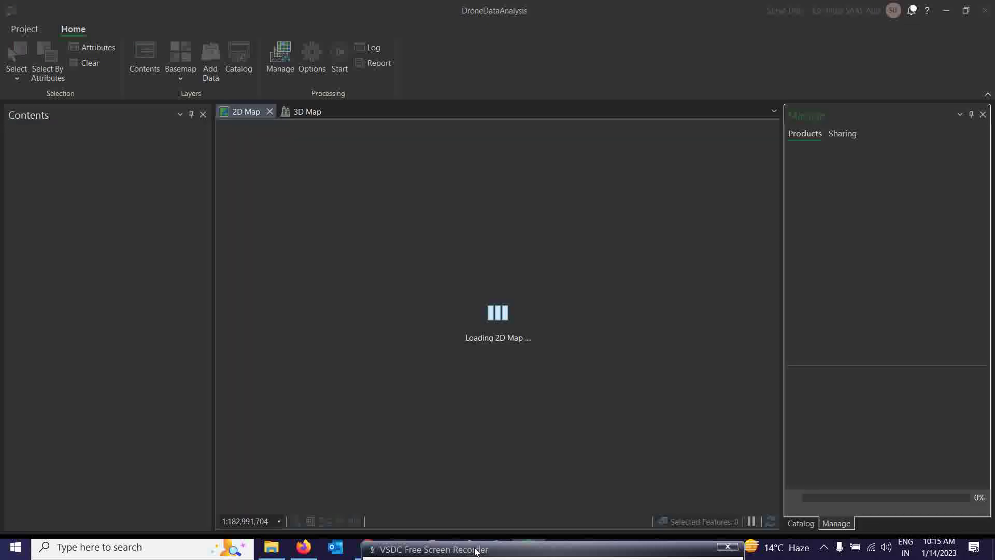
pyautogui.moveTo(475, 550)
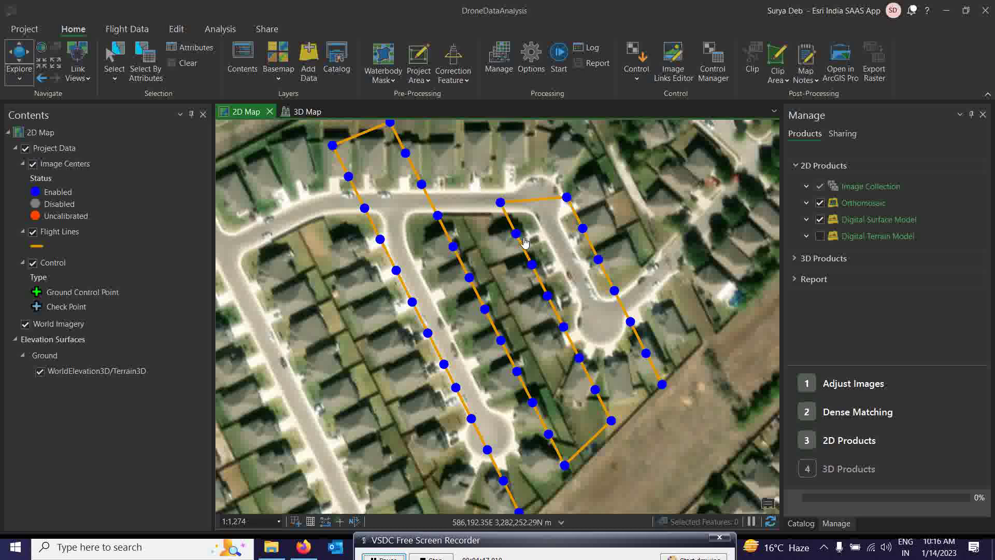
# Step: View the drone photos for image centers on the westernmost flight line and at the northern end of a flight line farther east
pyautogui.click(365, 209)
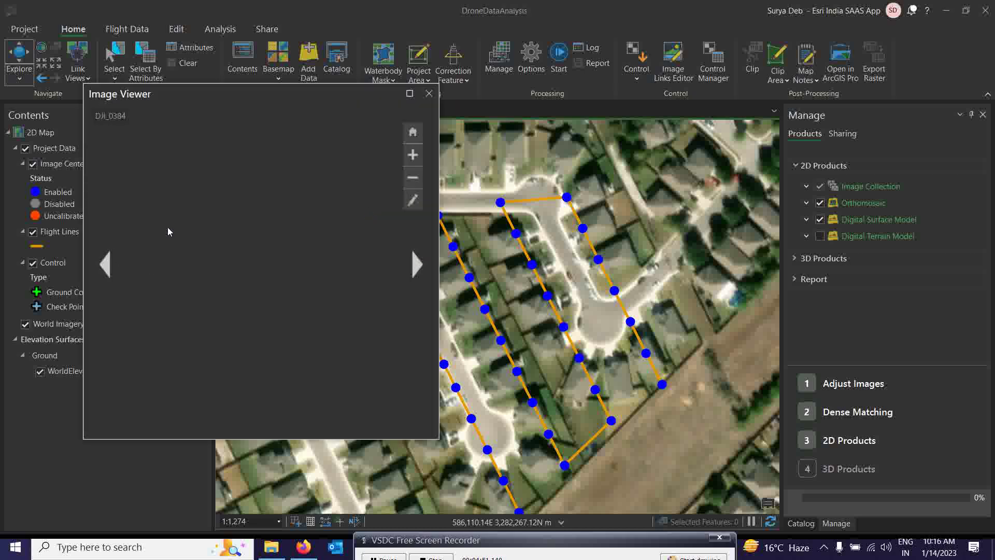
pyautogui.click(417, 264)
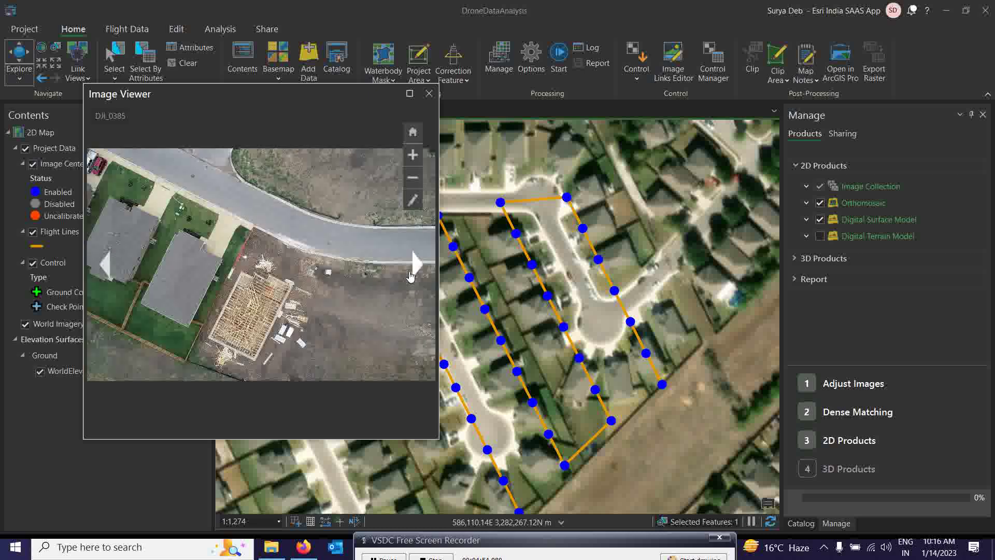
pyautogui.click(415, 272)
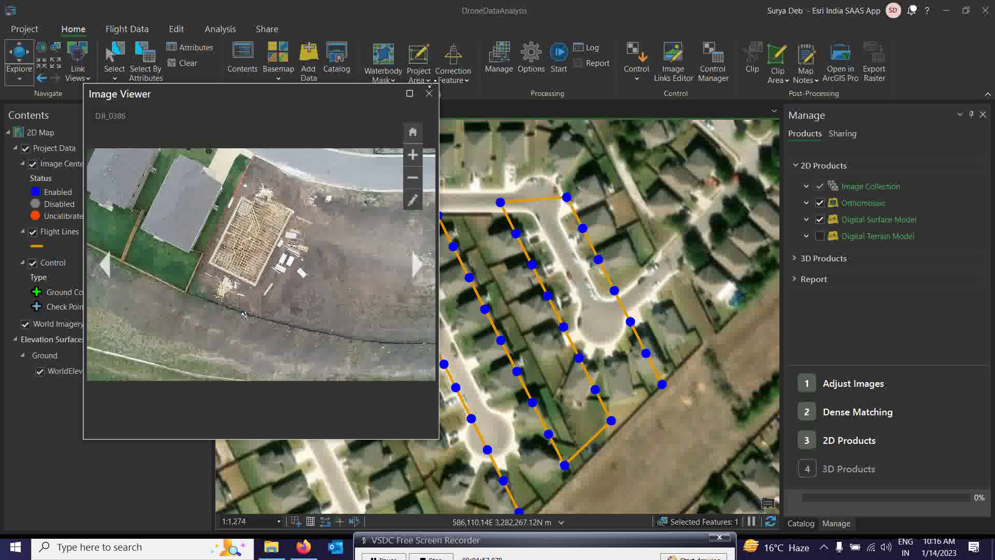
pyautogui.click(428, 102)
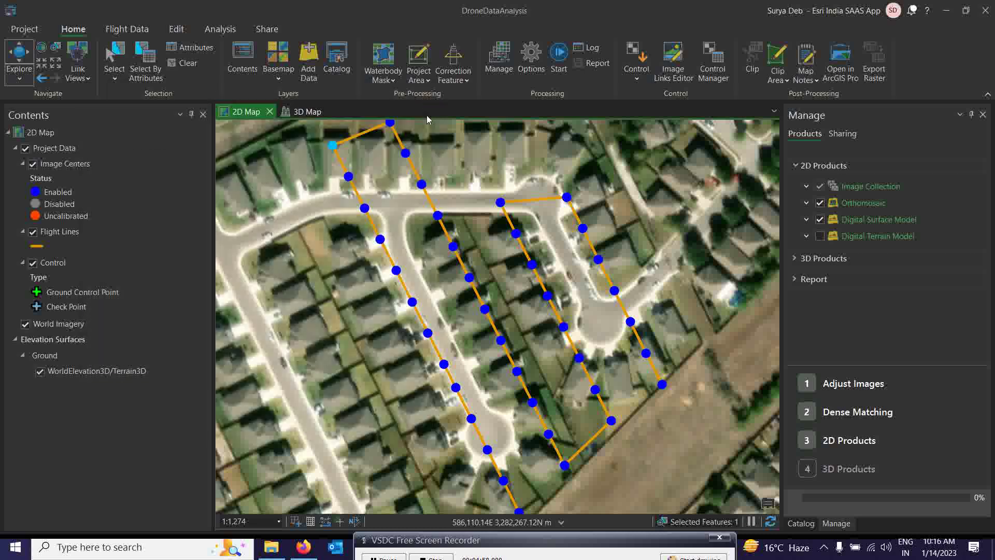
pyautogui.click(500, 207)
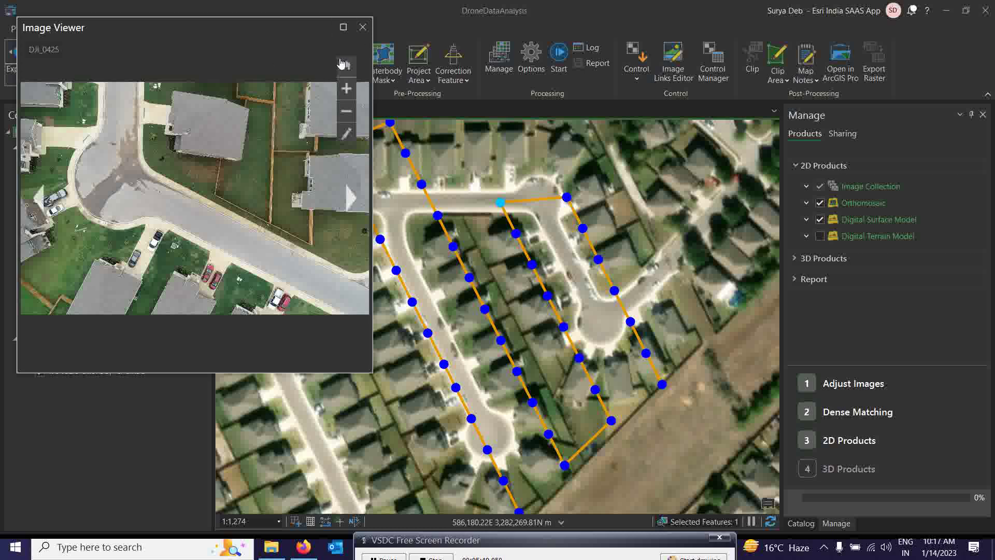
pyautogui.click(363, 27)
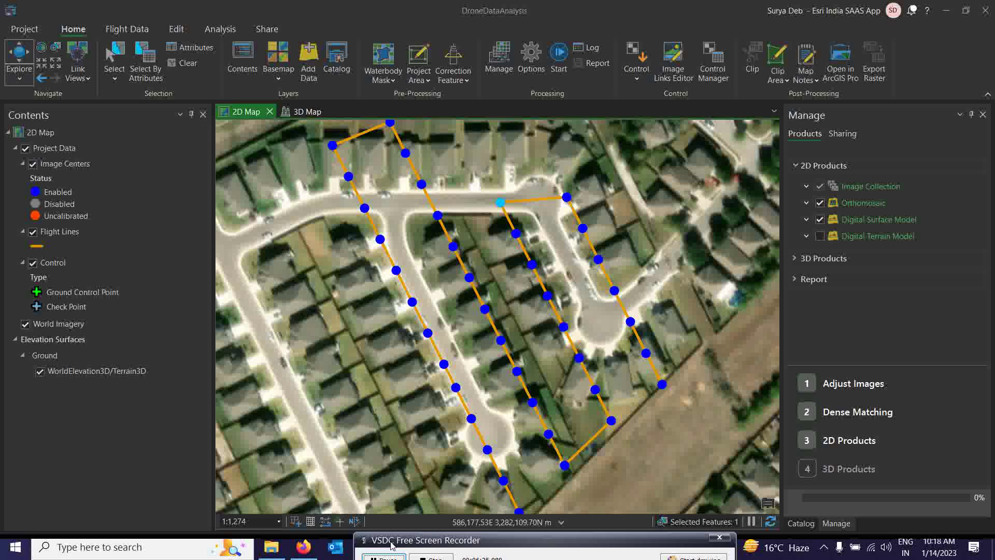
pyautogui.moveTo(420, 540); pyautogui.dragTo(417, 543)
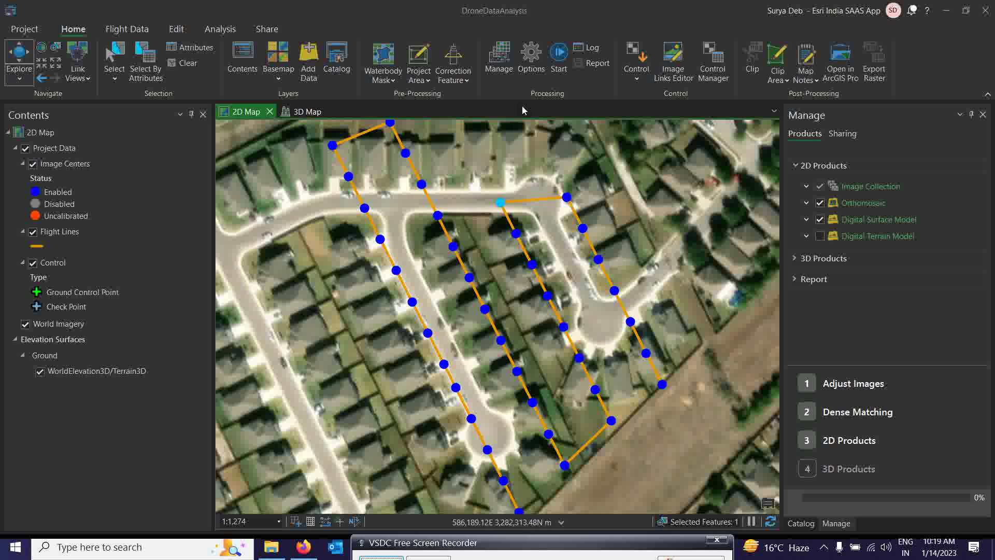
# Step: Enable Create DTM in the project's 2D Products options, keeping Create Orthomosaic and Create DSM selected
pyautogui.click(531, 60)
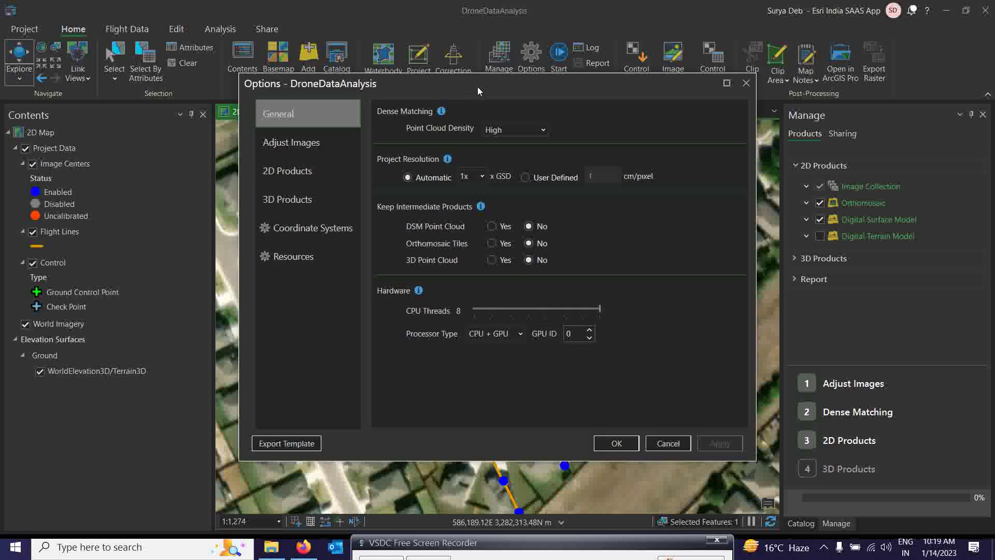
pyautogui.moveTo(477, 90); pyautogui.dragTo(573, 89)
pyautogui.click(397, 175)
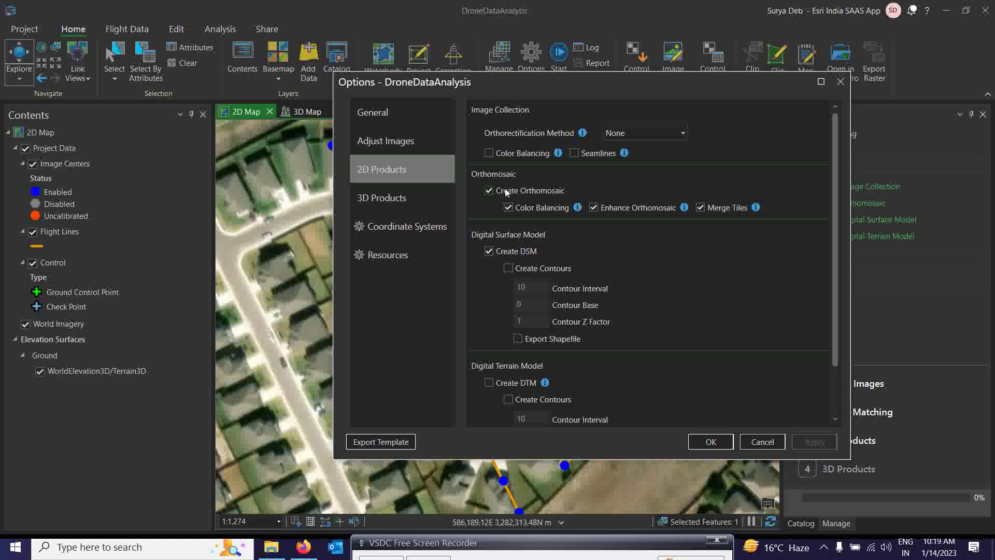
pyautogui.click(489, 191)
pyautogui.click(488, 190)
pyautogui.click(490, 251)
pyautogui.click(489, 252)
pyautogui.scroll(-2, 524, 251)
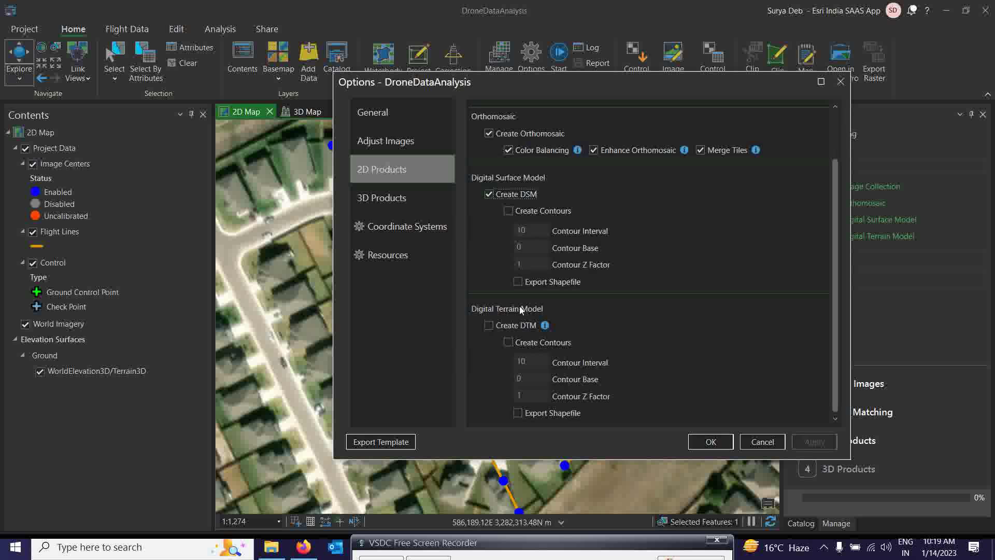
pyautogui.click(487, 326)
pyautogui.scroll(2, 520, 298)
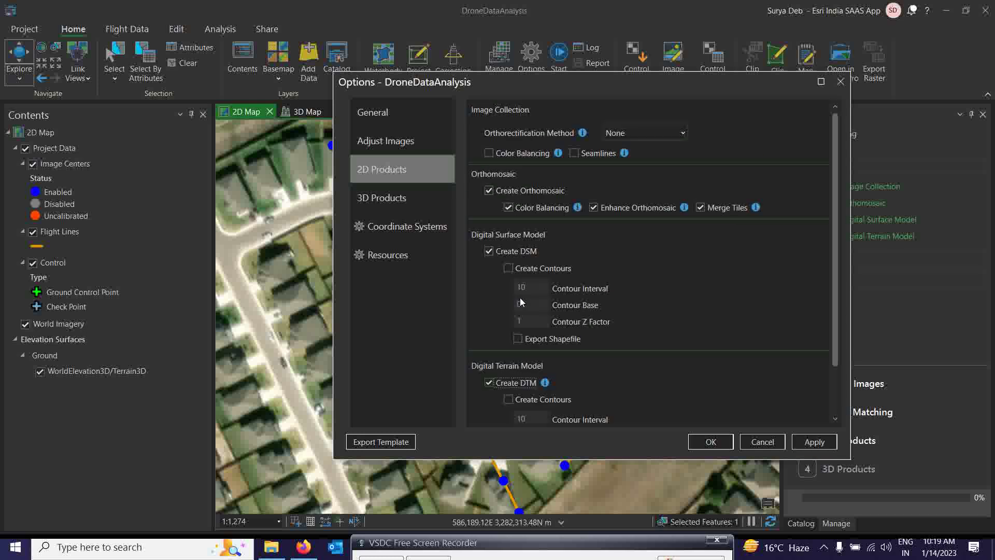
pyautogui.scroll(-2, 520, 303)
pyautogui.scroll(2, 520, 298)
# Step: Enable the LAS point cloud, SLPK DSM textured mesh and SLPK 3D textured mesh in the 3D Products options
pyautogui.click(371, 204)
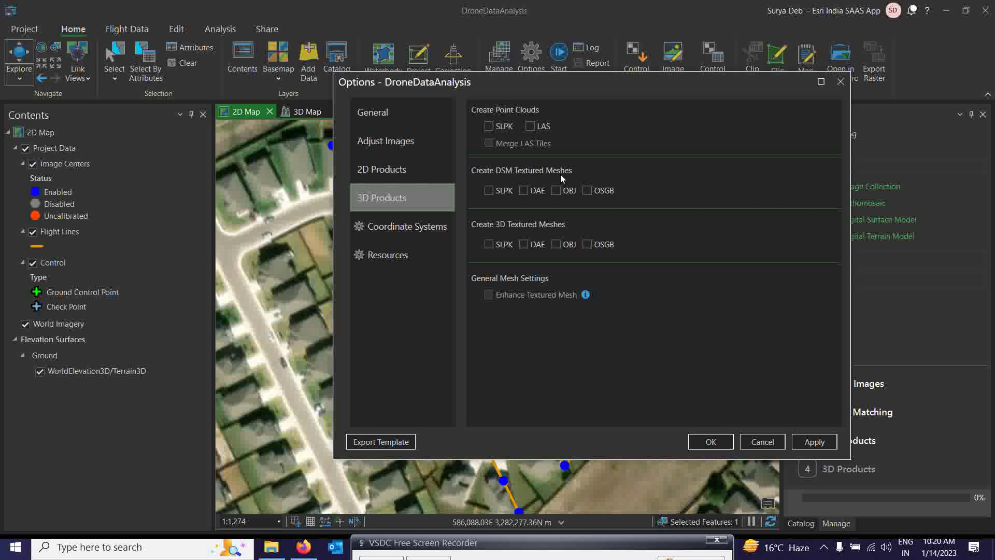
pyautogui.click(488, 192)
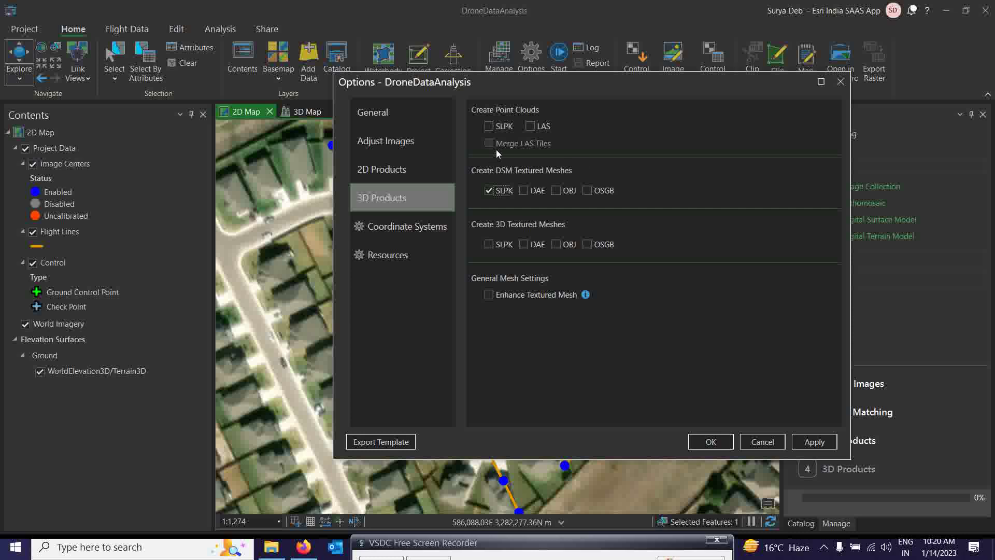
pyautogui.click(531, 126)
pyautogui.click(488, 244)
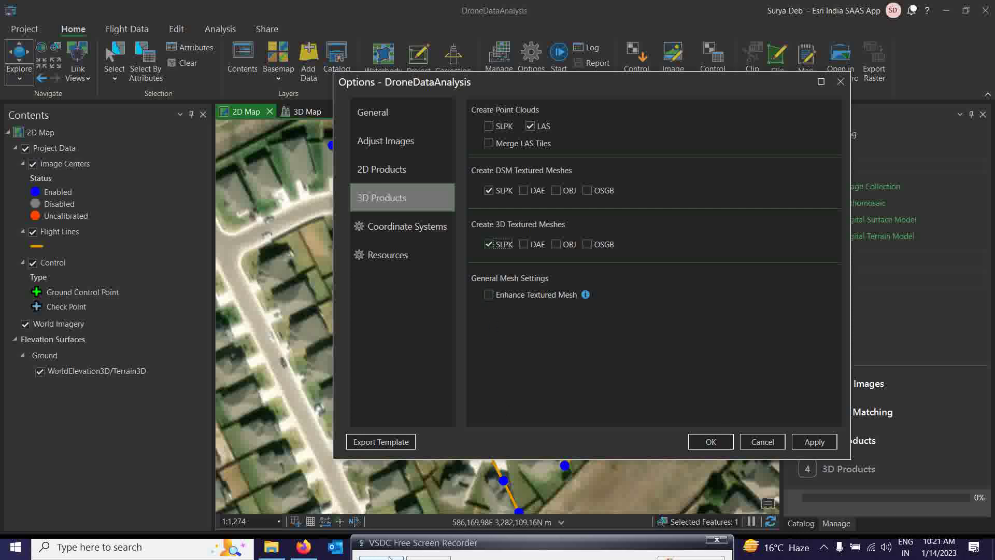
pyautogui.click(403, 540)
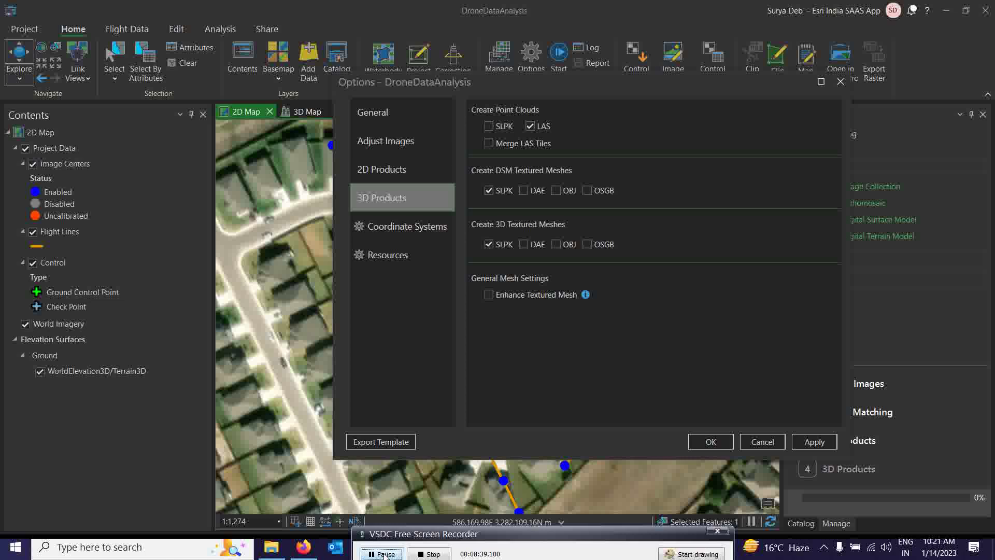
pyautogui.click(385, 554)
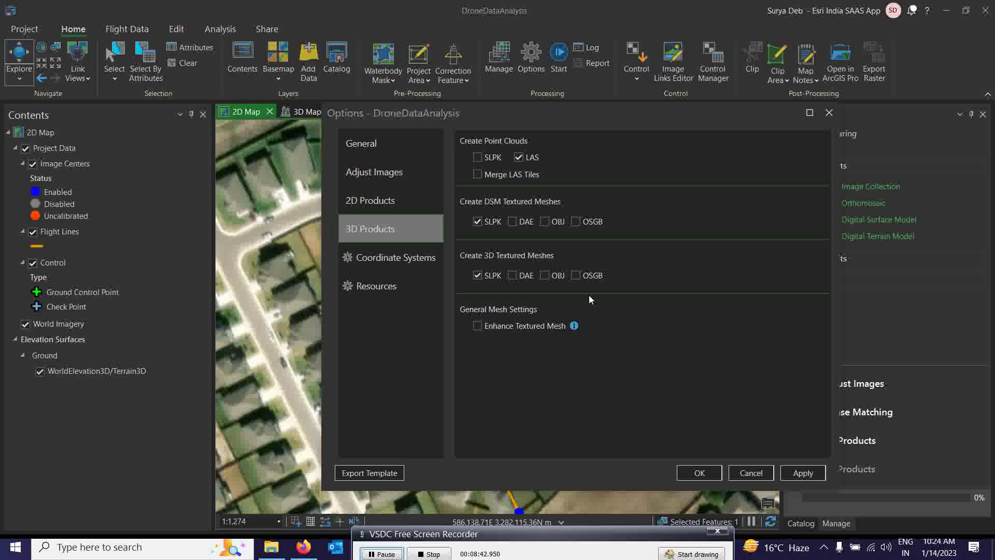
# Step: Review the Coordinate Systems, Resources, Adjust Images and General options, and apply the project's processing options
pyautogui.click(412, 267)
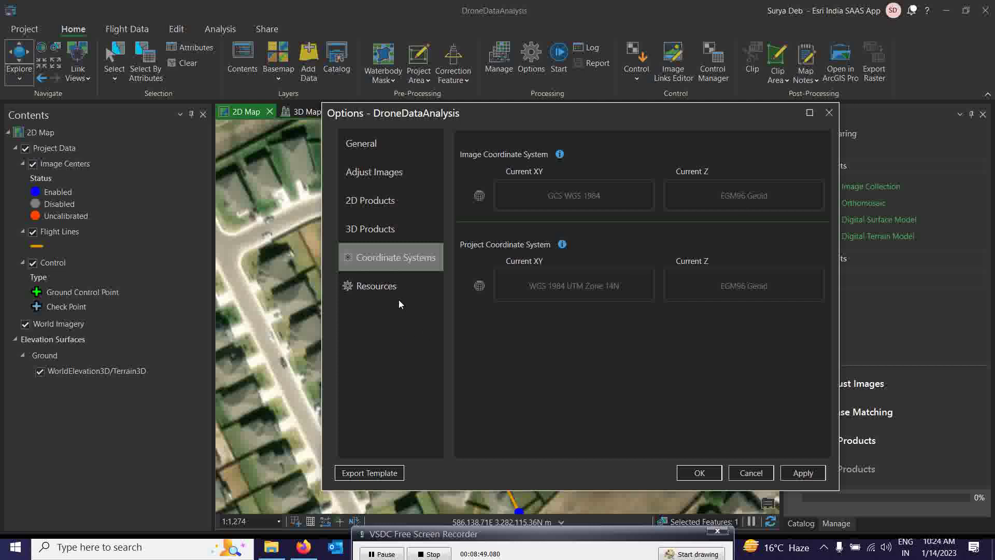
pyautogui.click(380, 284)
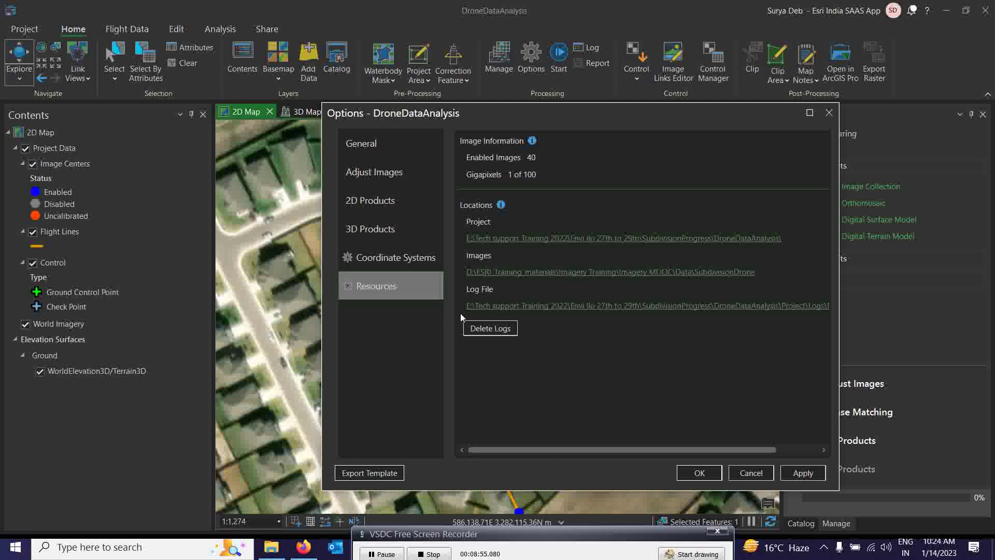
pyautogui.click(379, 178)
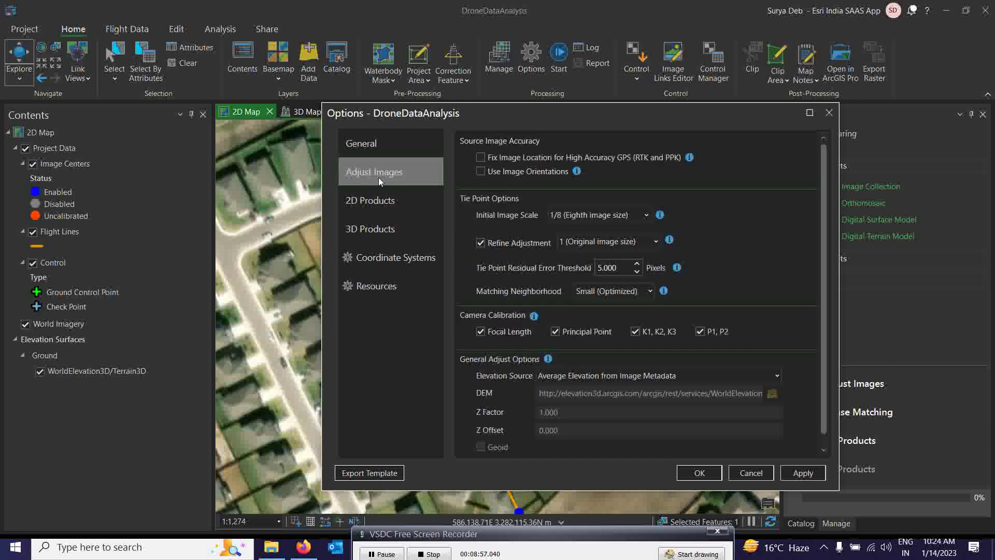
pyautogui.scroll(-1, 666, 330)
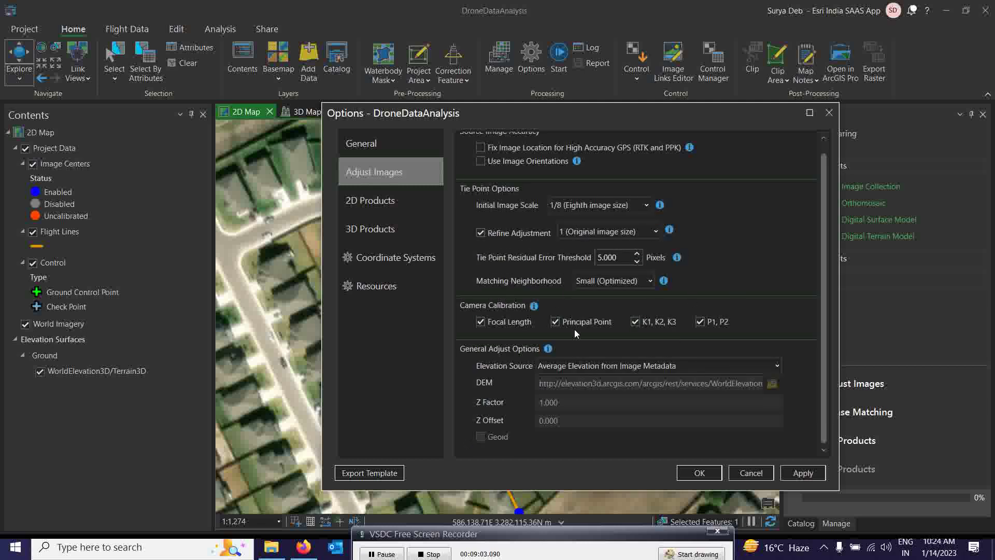
pyautogui.click(375, 146)
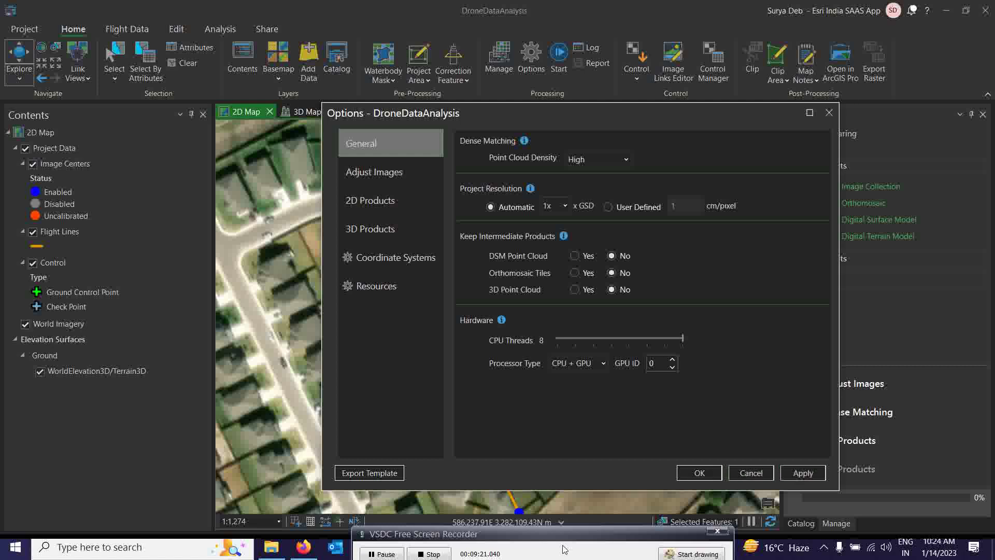
pyautogui.click(441, 542)
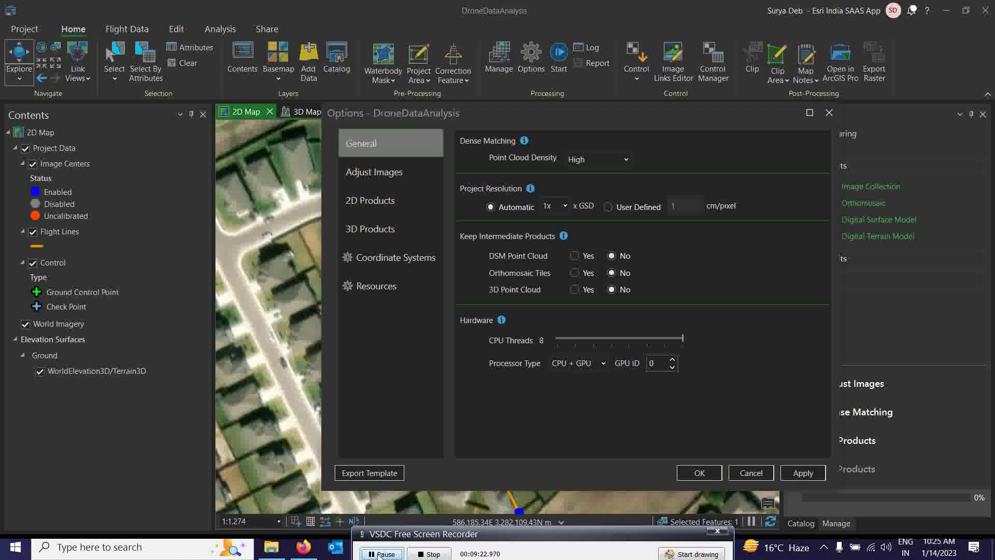
pyautogui.click(808, 471)
pyautogui.click(699, 472)
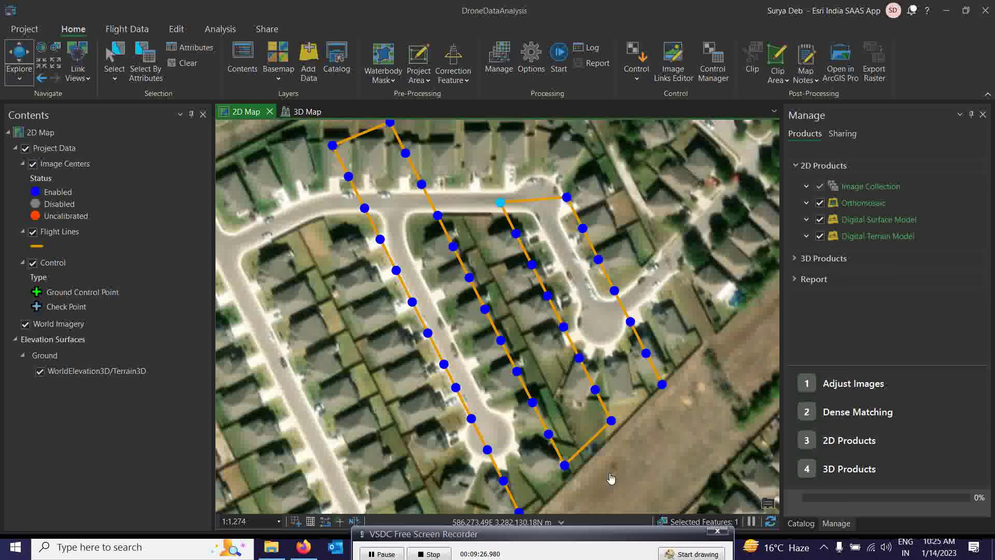
pyautogui.click(480, 539)
pyautogui.moveTo(480, 535); pyautogui.dragTo(480, 543)
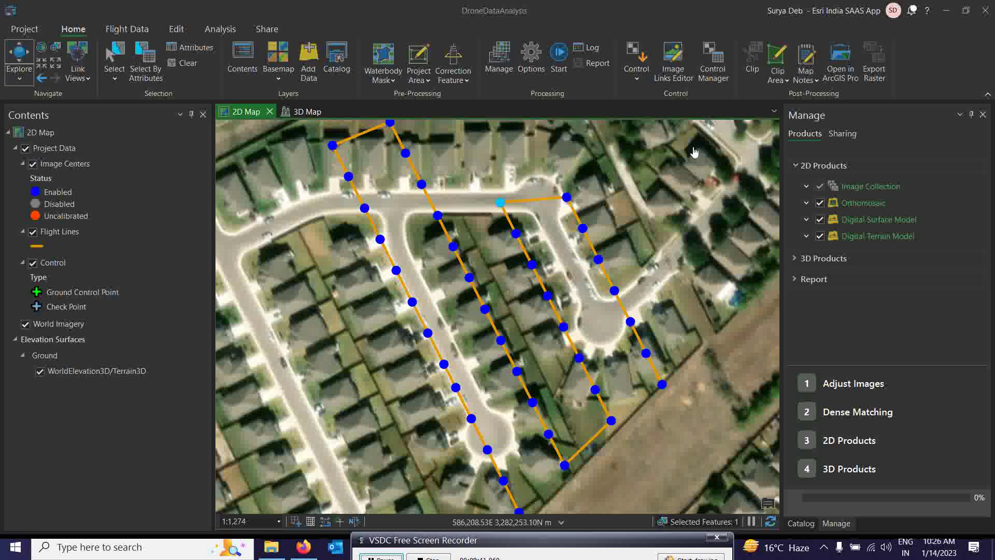
# Step: Start importing control from a Drone2Map control export and browse for the export file
pyautogui.click(639, 80)
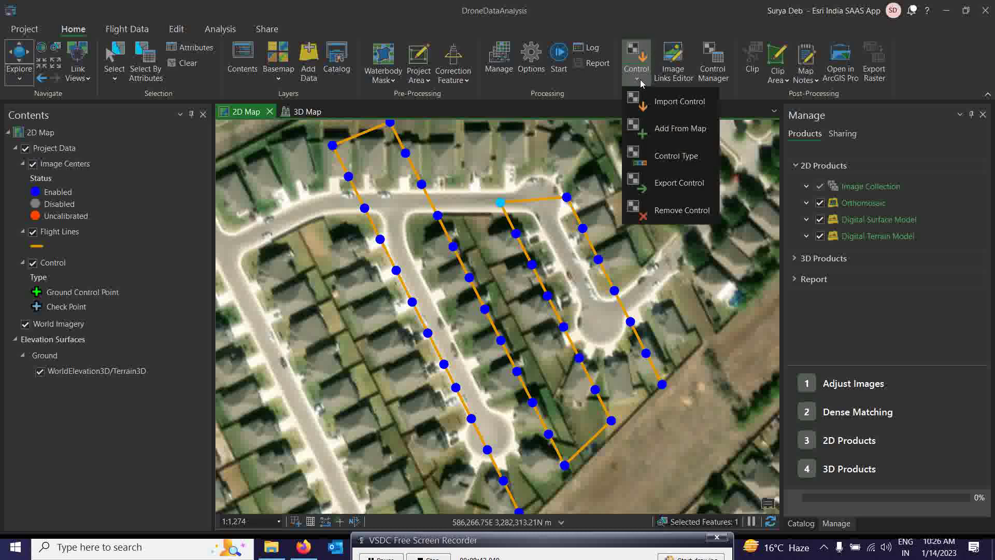
pyautogui.click(658, 101)
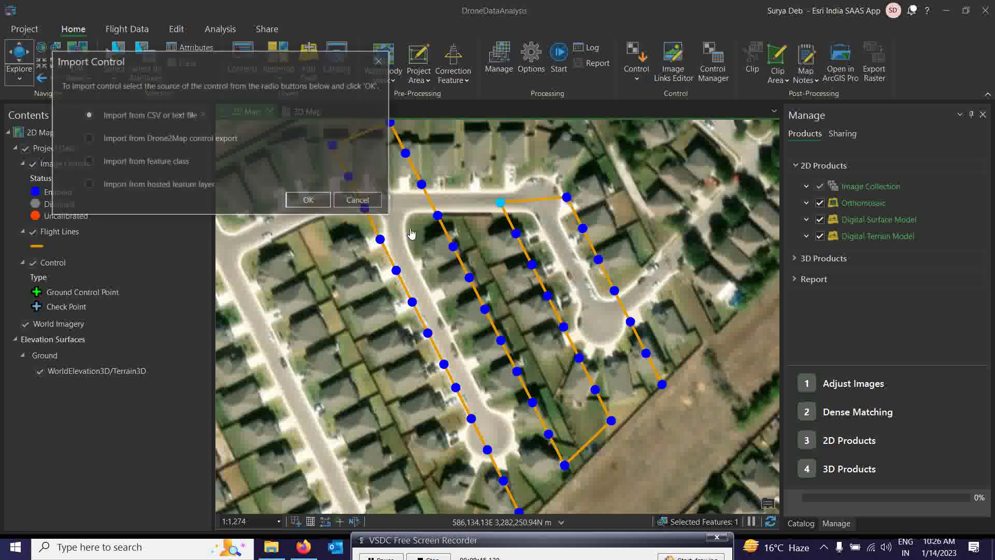
pyautogui.moveTo(232, 61); pyautogui.dragTo(332, 78)
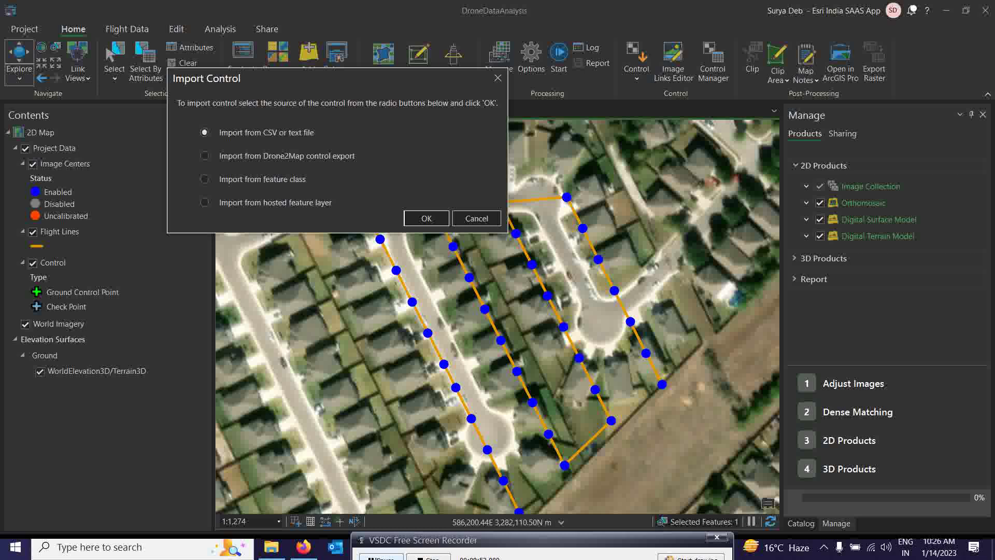
pyautogui.click(205, 156)
pyautogui.click(425, 219)
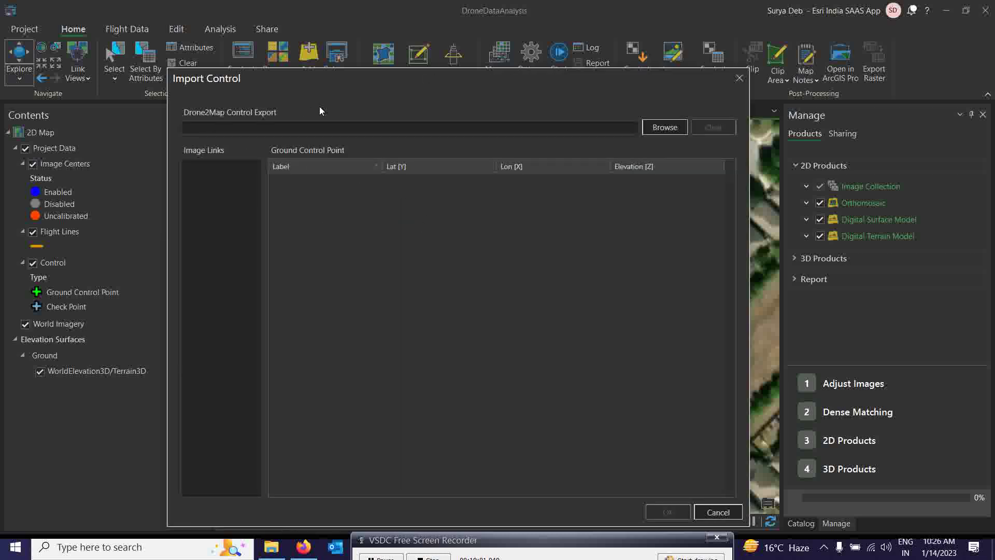
pyautogui.moveTo(452, 76); pyautogui.dragTo(422, 65)
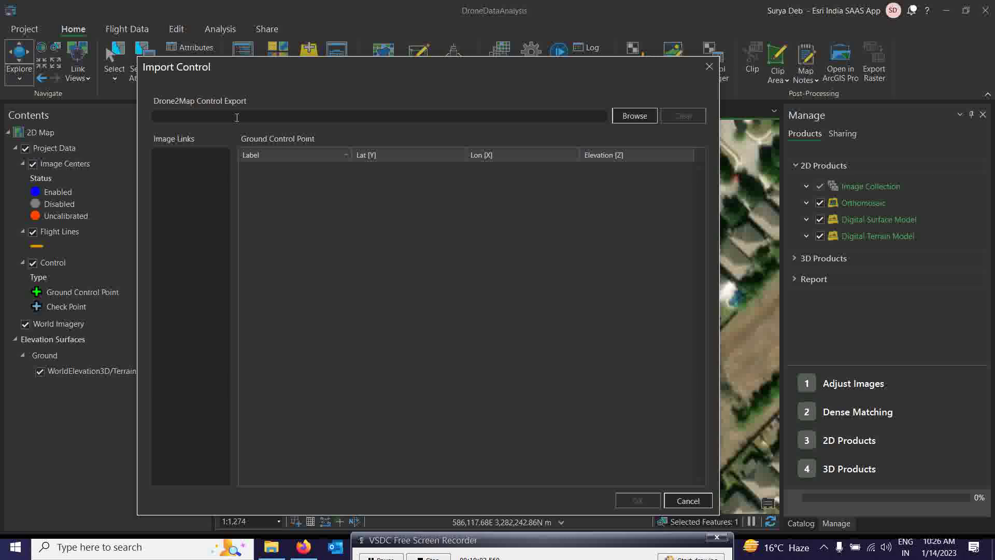
pyautogui.click(623, 116)
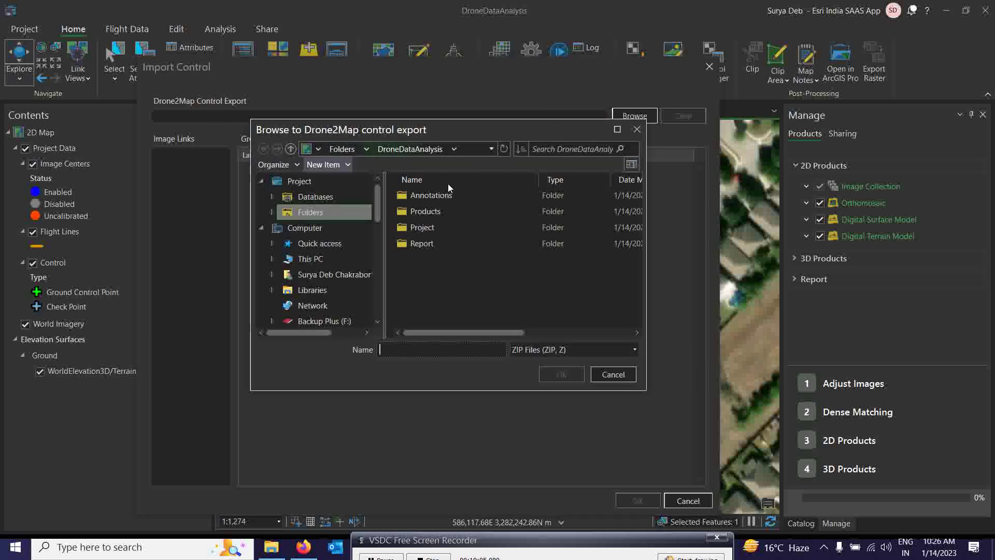
pyautogui.click(311, 259)
pyautogui.scroll(-2, 445, 285)
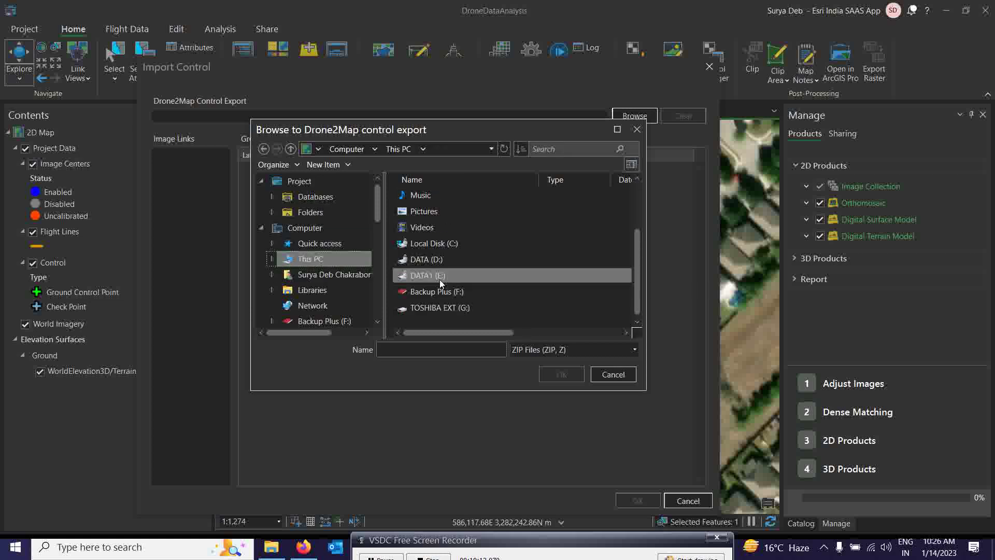
pyautogui.doubleClick(439, 277)
pyautogui.scroll(-2, 485, 254)
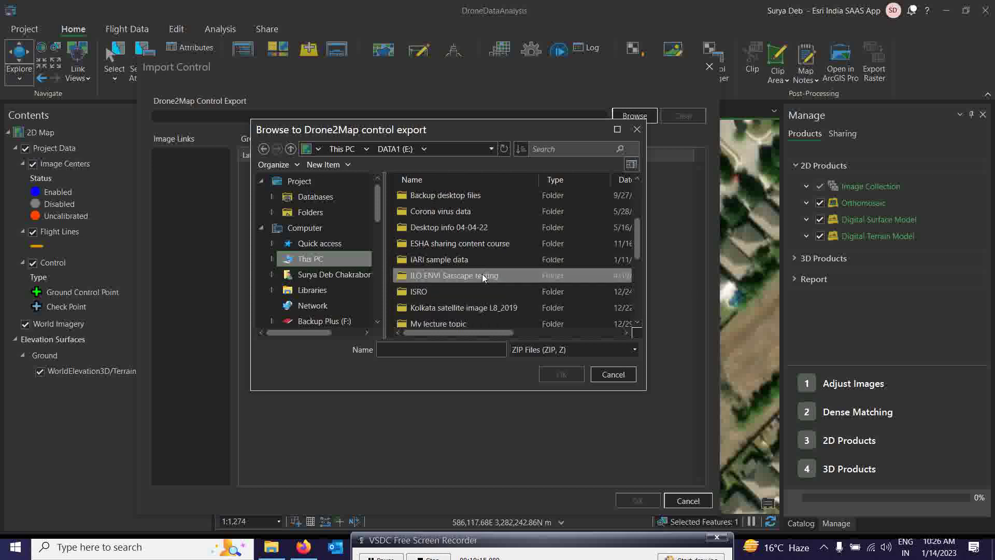
pyautogui.scroll(-2, 449, 291)
pyautogui.scroll(4, 450, 291)
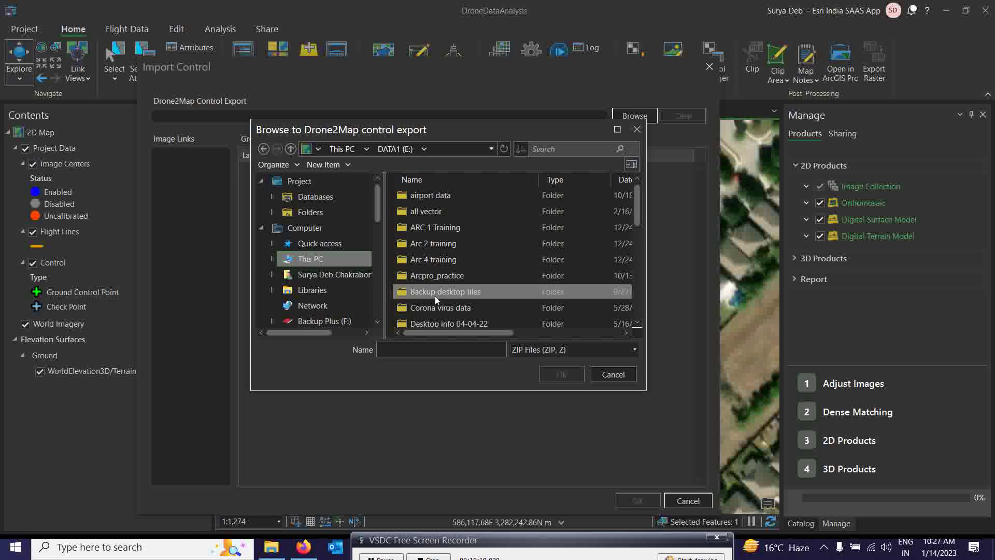
pyautogui.scroll(-2, 434, 297)
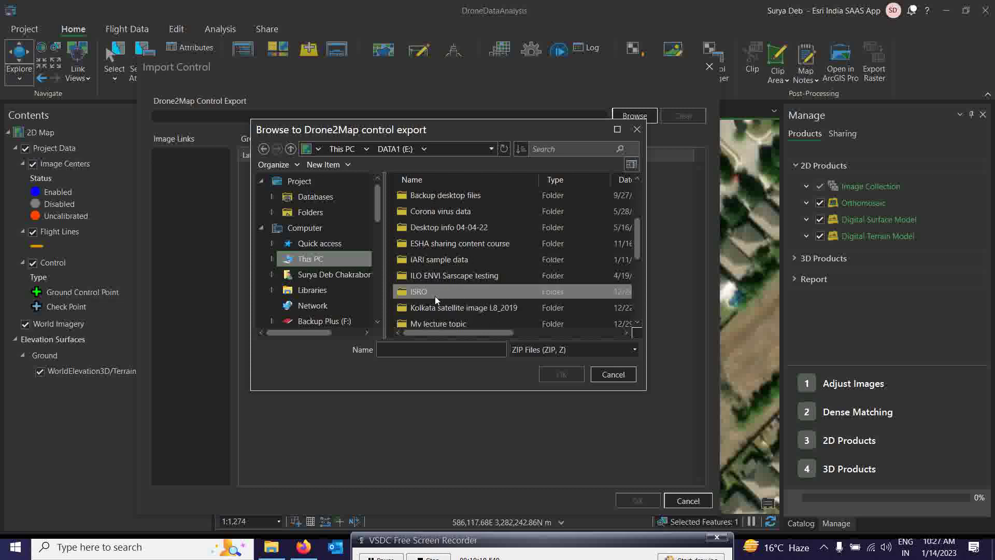
# Step: Import the ground control from GCP_Subdivision.zip in D:\ESRI_Training_materials\Imagery Training\Imagery MOOC\Data
pyautogui.click(316, 259)
pyautogui.doubleClick(425, 260)
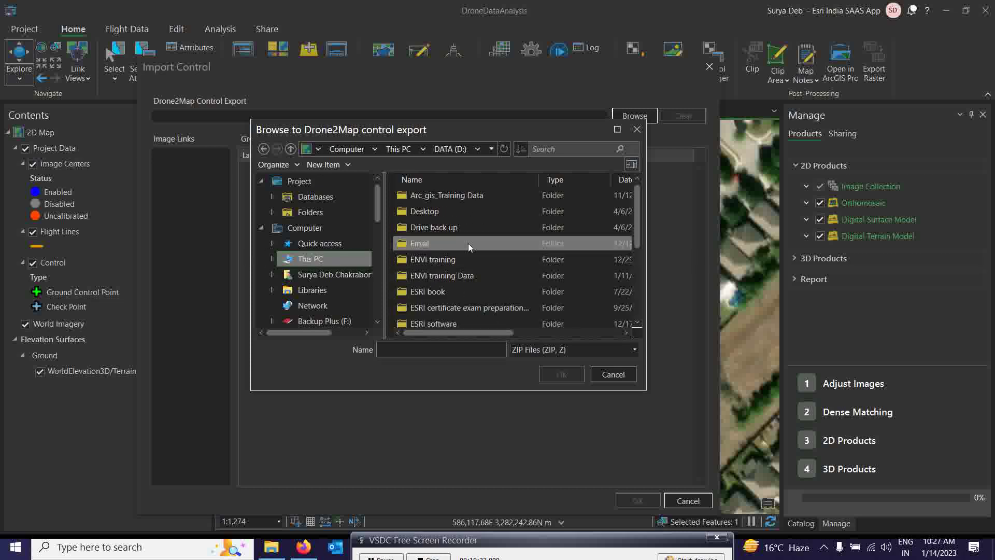
pyautogui.scroll(-1, 457, 283)
pyautogui.doubleClick(450, 292)
pyautogui.scroll(-2, 437, 265)
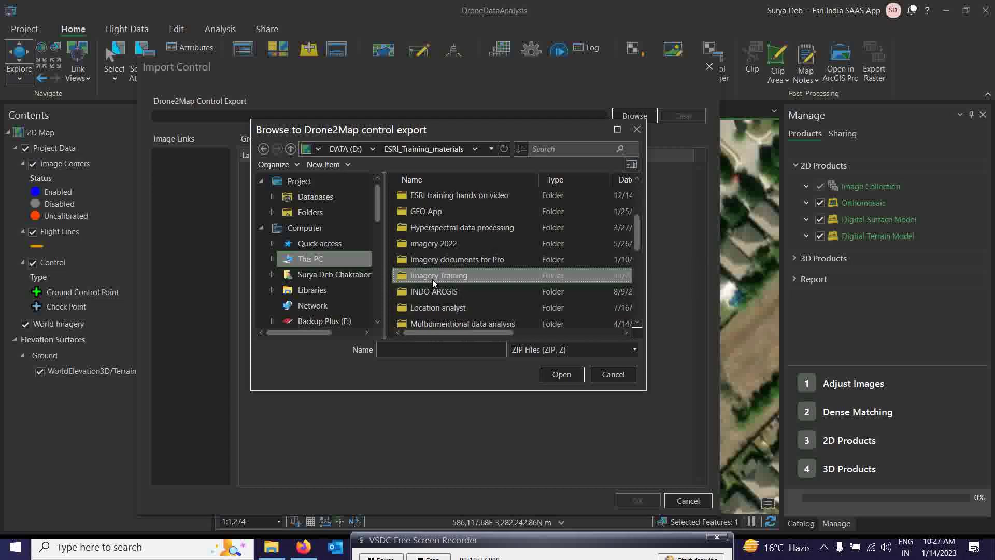
pyautogui.doubleClick(432, 277)
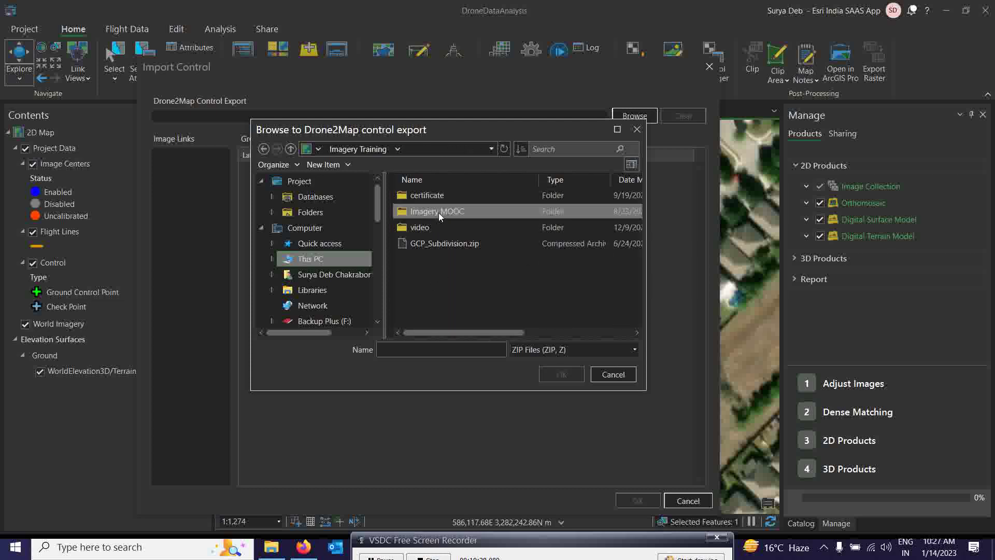
pyautogui.doubleClick(438, 213)
pyautogui.click(425, 194)
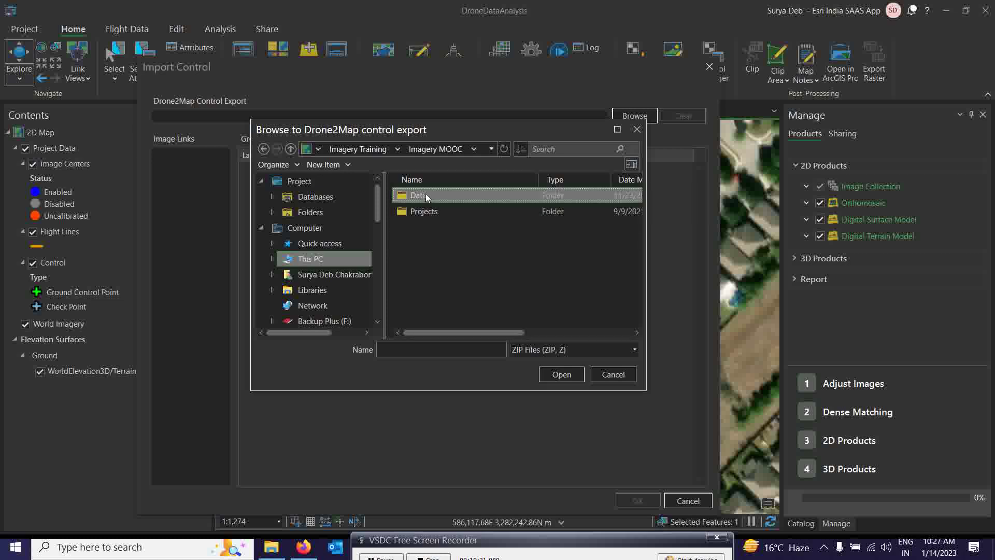
pyautogui.doubleClick(425, 194)
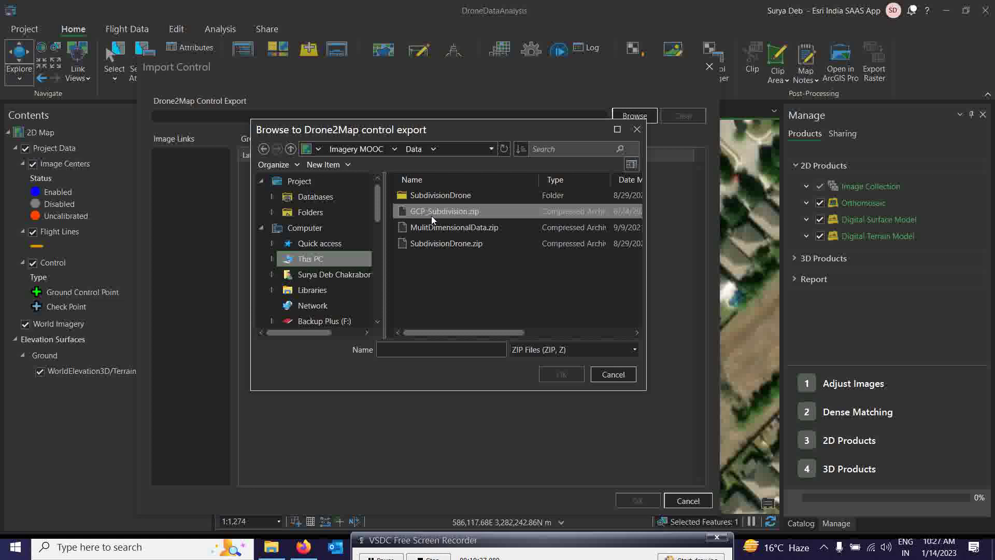
pyautogui.click(450, 213)
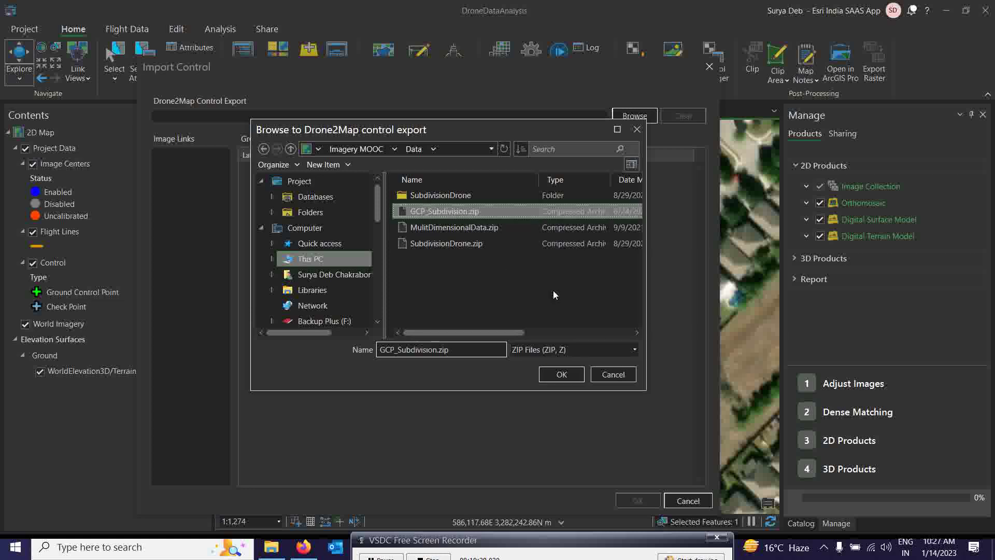
pyautogui.click(562, 374)
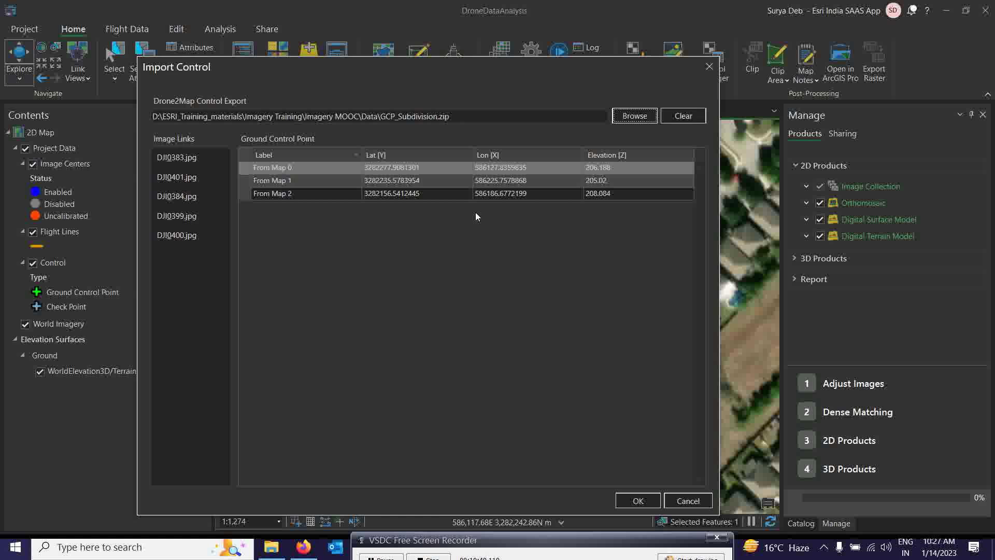
pyautogui.click(638, 501)
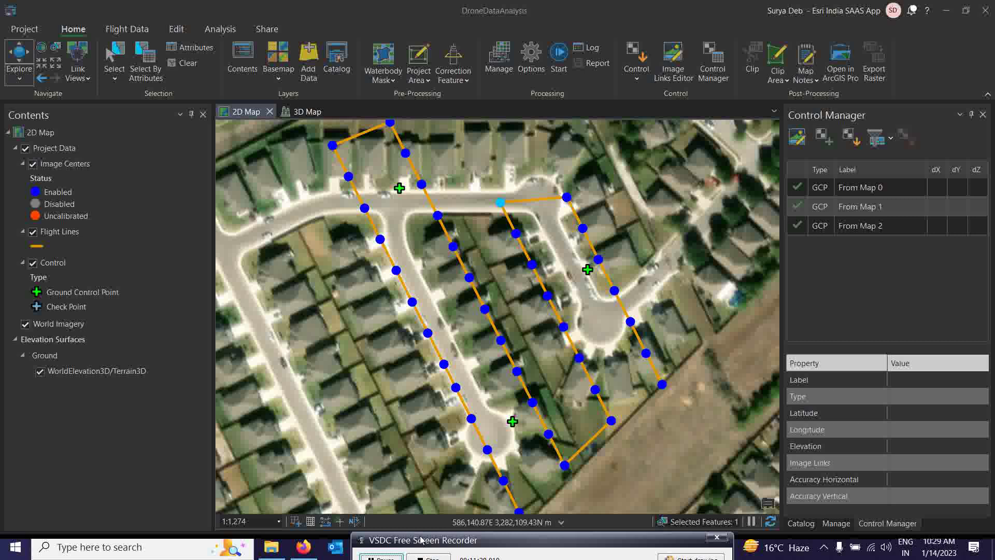
# Step: Start processing the project to generate the selected 2D and 3D products
pyautogui.moveTo(465, 547)
pyautogui.mouseDown()
pyautogui.moveTo(430, 548)
pyautogui.moveTo(459, 543)
pyautogui.mouseUp()
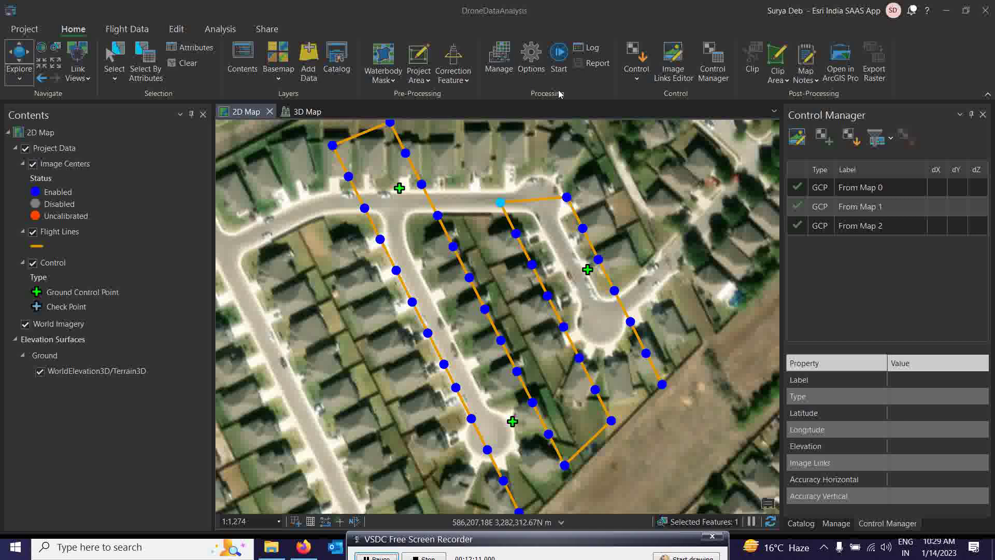
pyautogui.click(558, 61)
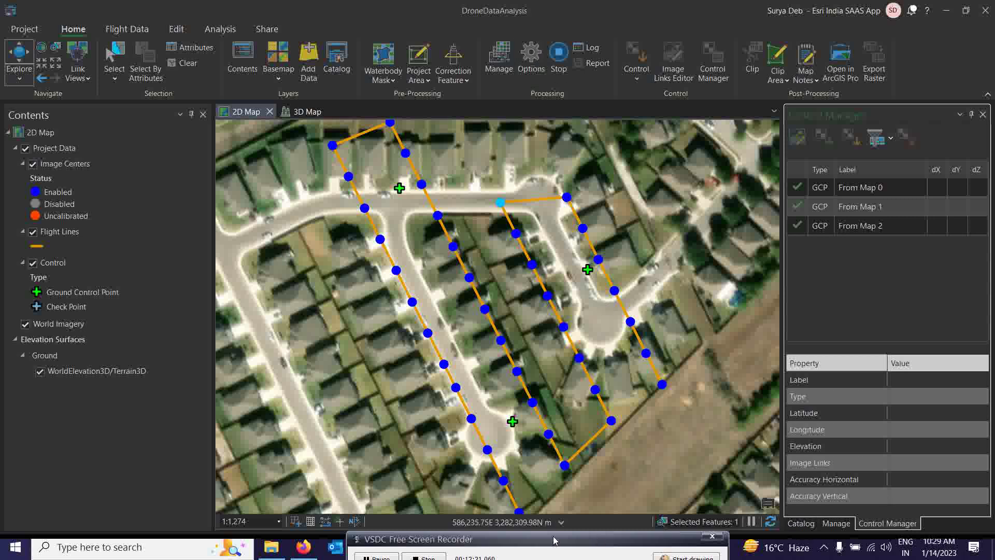
pyautogui.moveTo(554, 540); pyautogui.dragTo(502, 539)
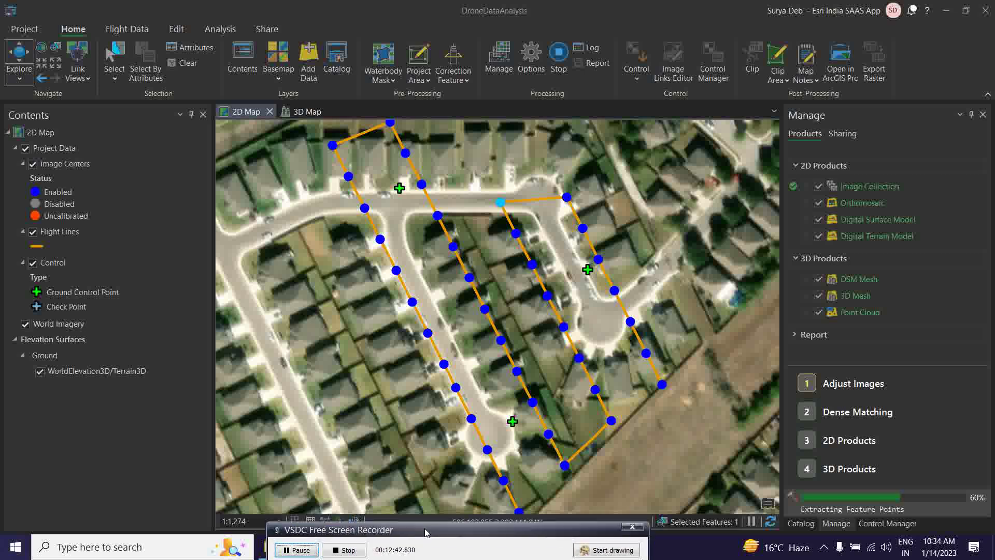
pyautogui.moveTo(425, 532); pyautogui.dragTo(426, 535)
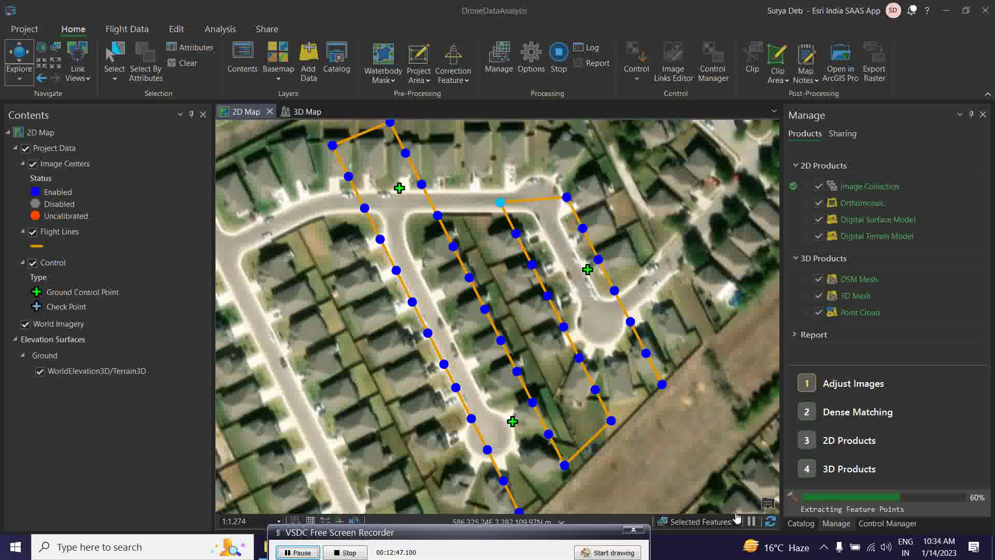
pyautogui.moveTo(519, 538); pyautogui.dragTo(539, 539)
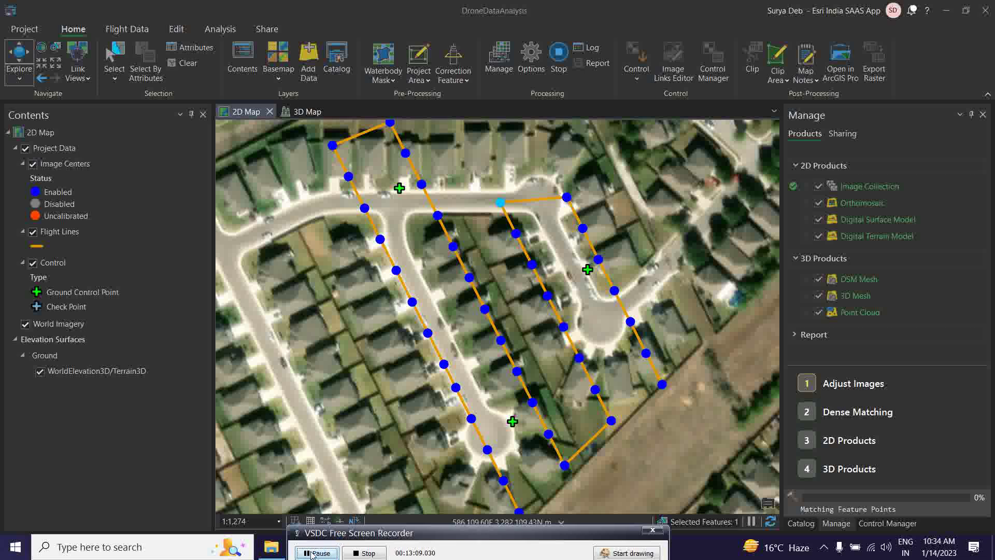
pyautogui.click(312, 554)
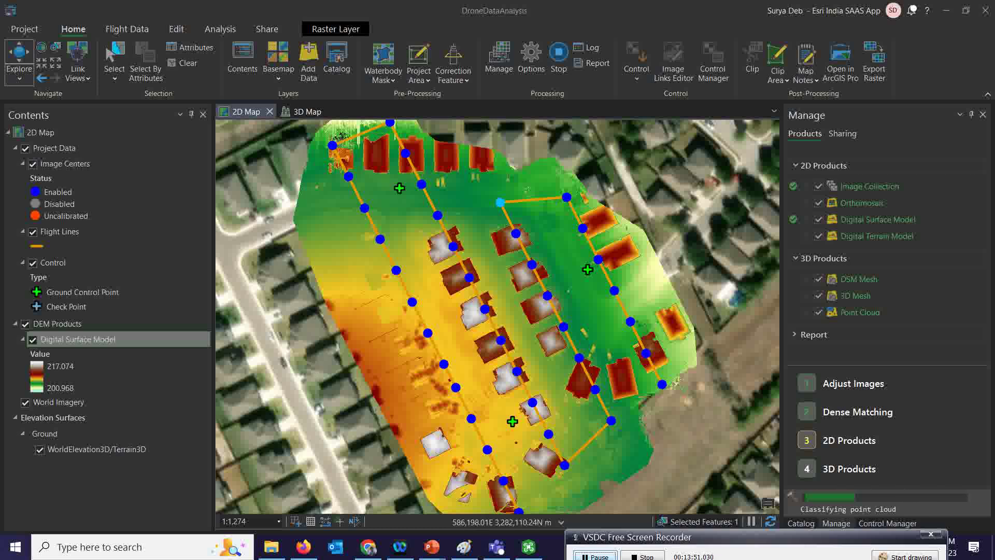
pyautogui.moveTo(633, 530); pyautogui.dragTo(570, 521)
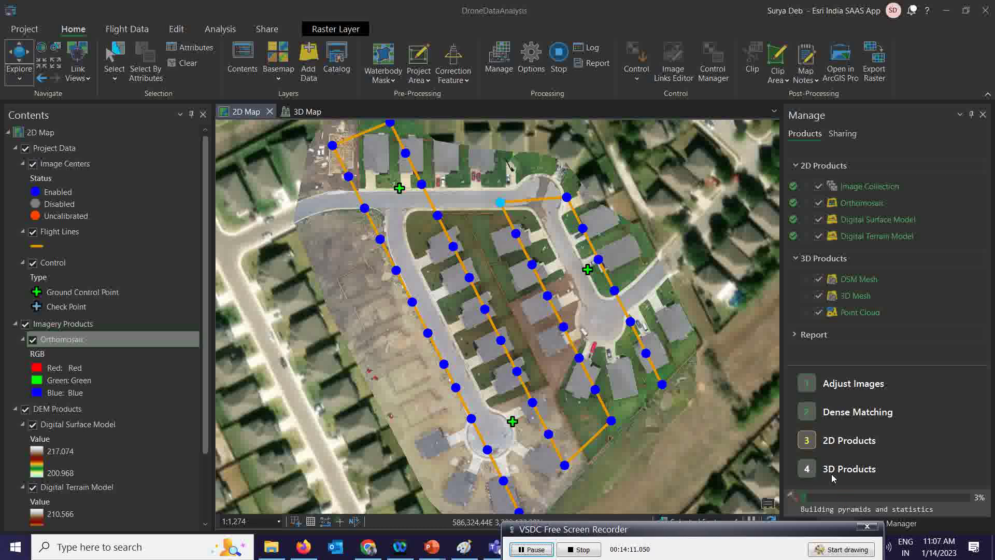
pyautogui.click(532, 550)
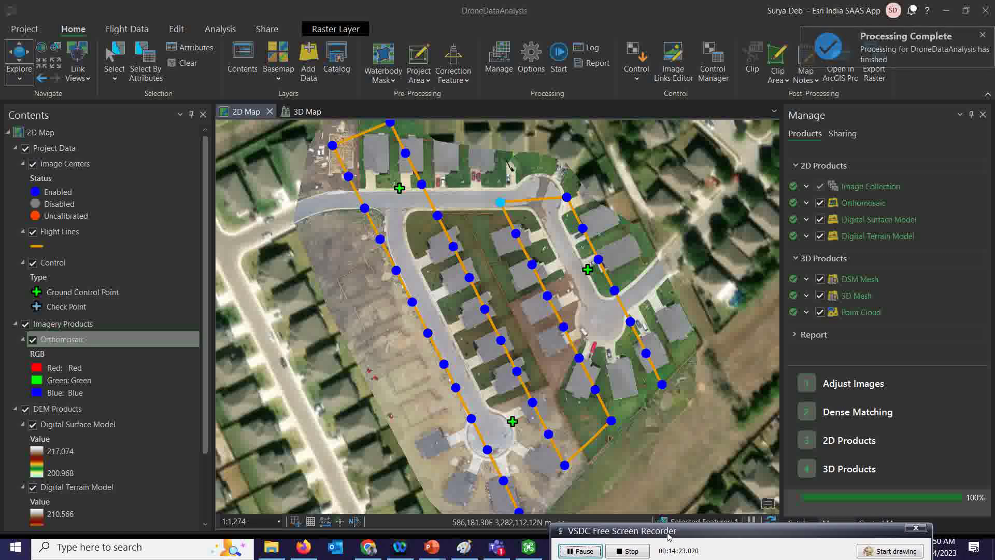
pyautogui.moveTo(669, 533); pyautogui.dragTo(667, 543)
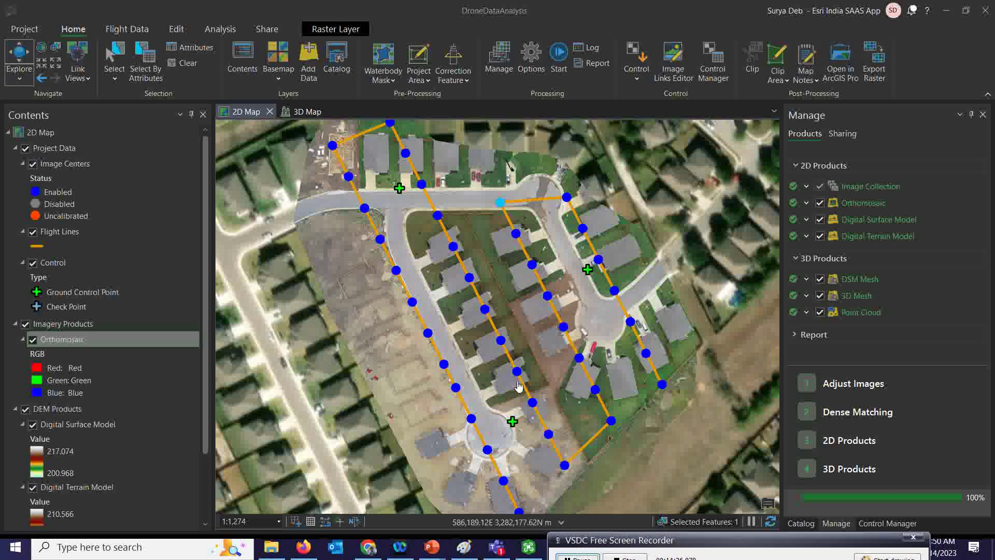
# Step: Hide the Orthomosaic in the 2D map and toggle the Digital Surface Model to compare it with the Digital Terrain Model
pyautogui.scroll(-3, 80, 369)
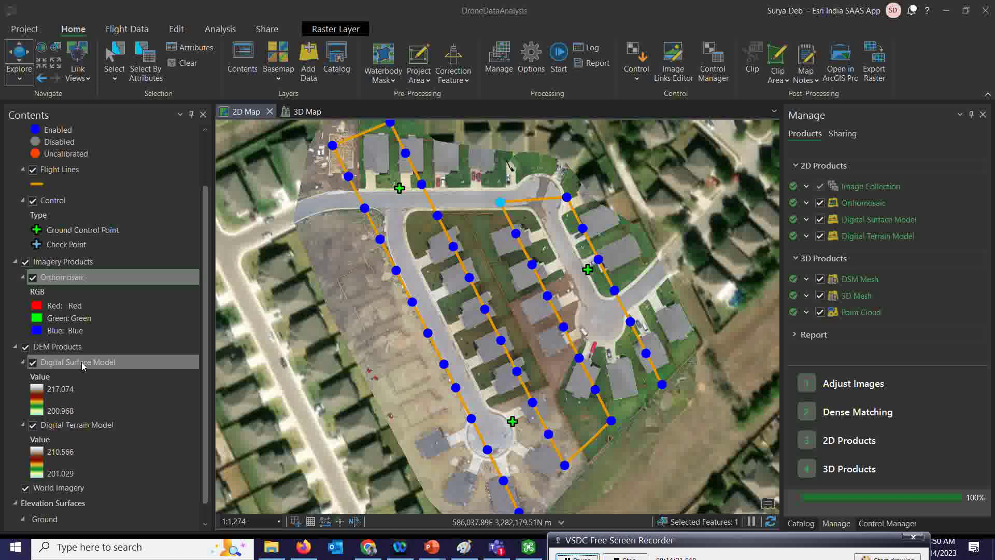
pyautogui.click(32, 279)
pyautogui.click(33, 278)
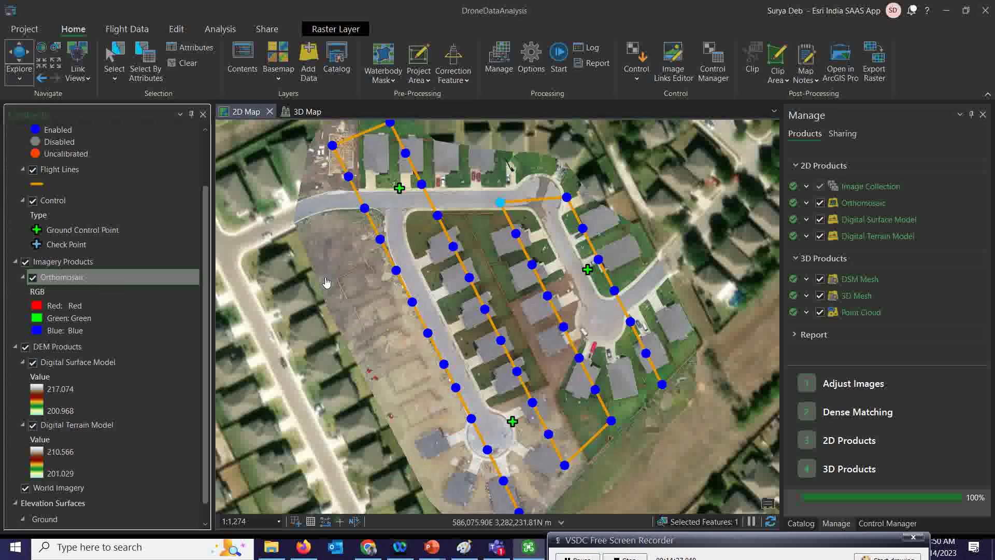
pyautogui.click(33, 279)
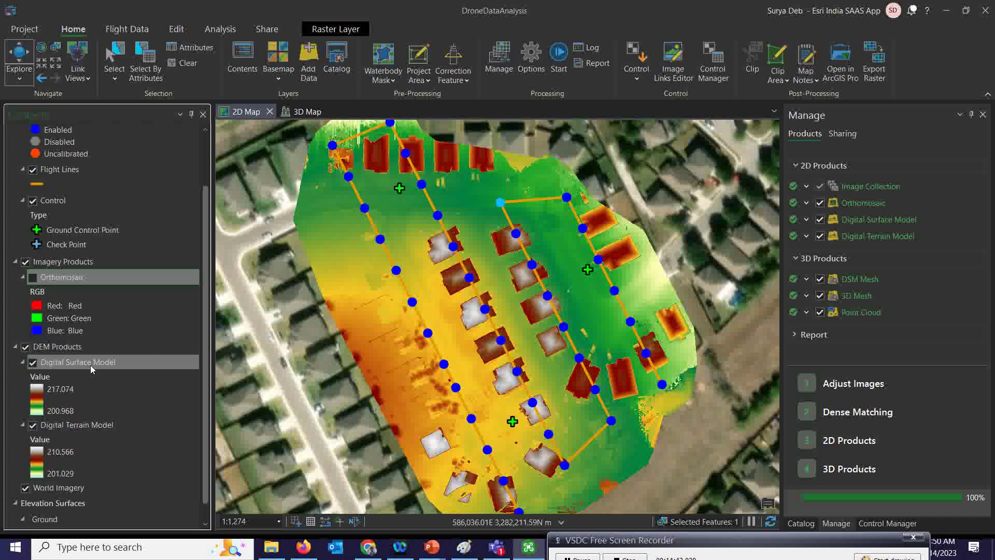
pyautogui.click(32, 363)
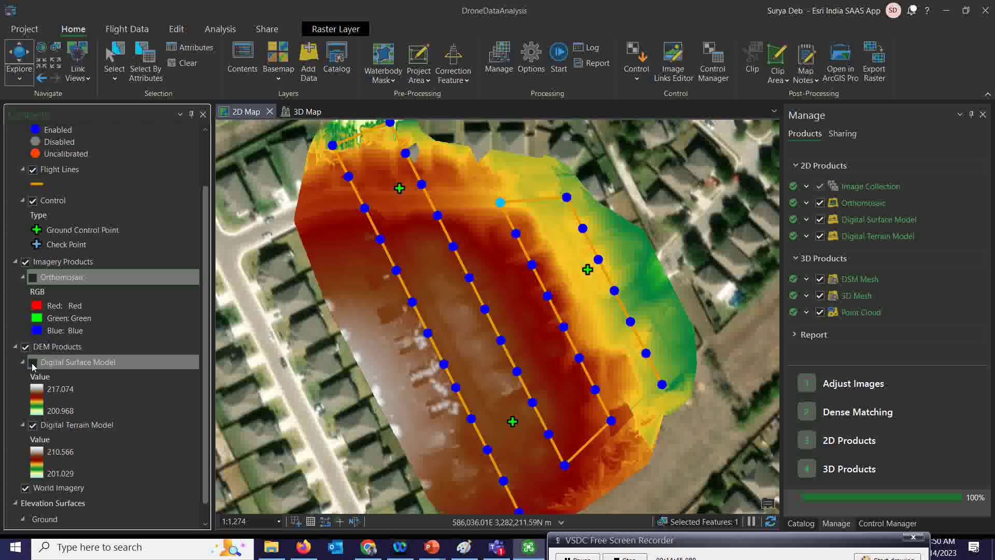
pyautogui.click(32, 363)
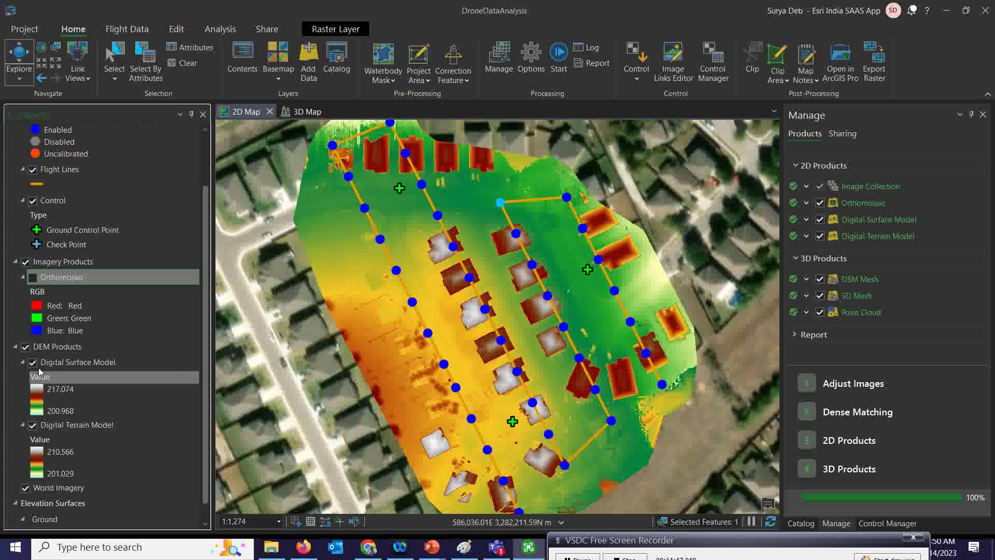
pyautogui.click(32, 362)
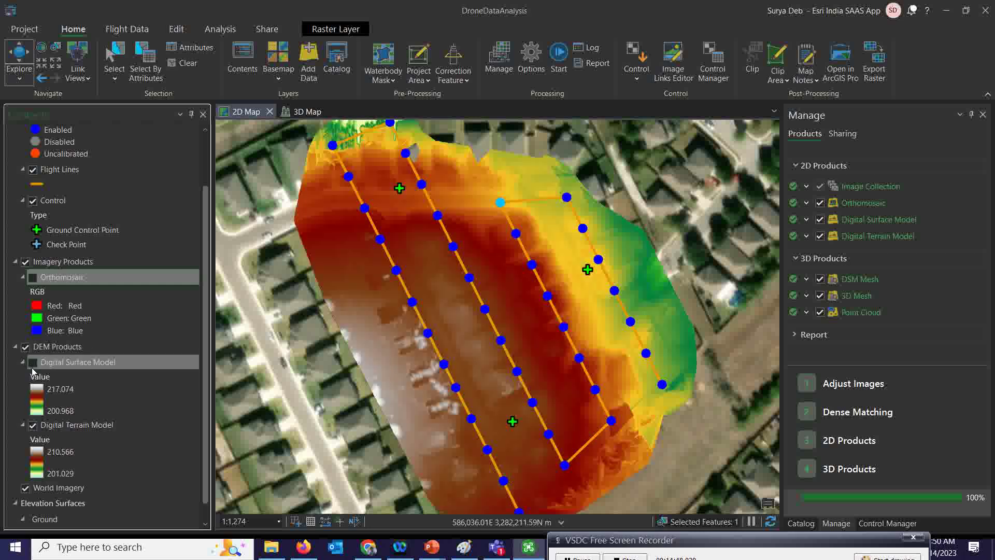
# Step: Toggle the Digital Terrain Model and DEM Products visibility, and turn the Digital Surface Model and Orthomosaic back on
pyautogui.click(32, 426)
pyautogui.click(33, 426)
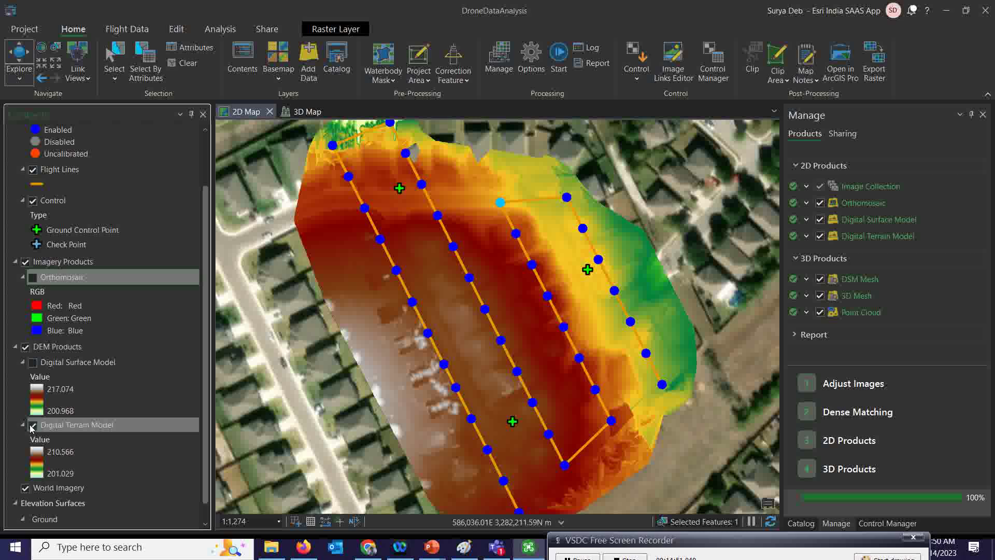
pyautogui.click(31, 362)
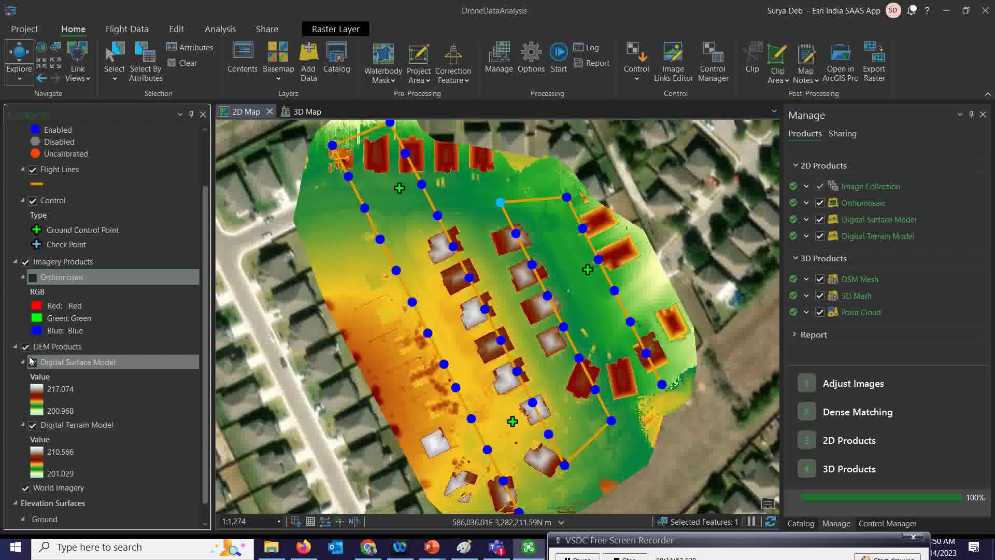
pyautogui.click(26, 347)
pyautogui.click(25, 347)
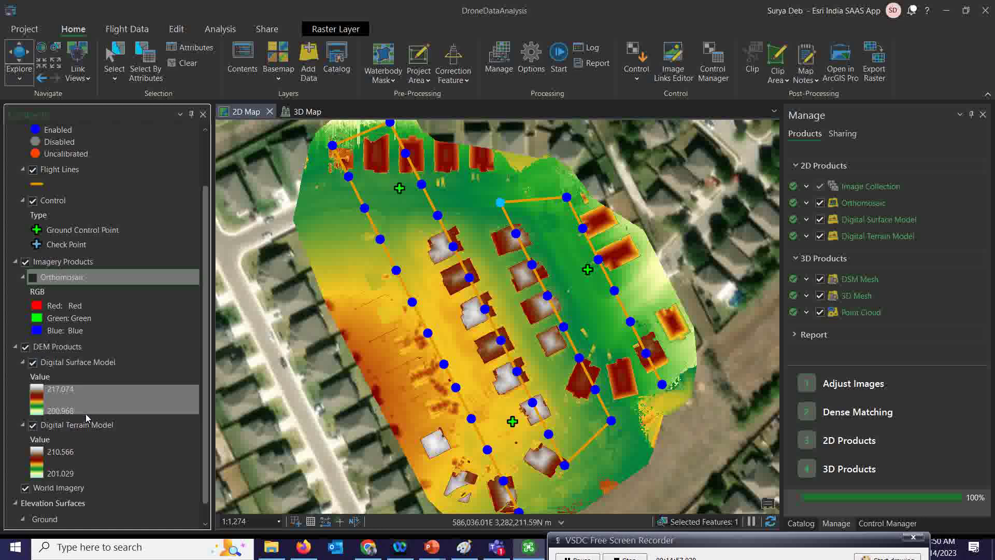
pyautogui.click(32, 277)
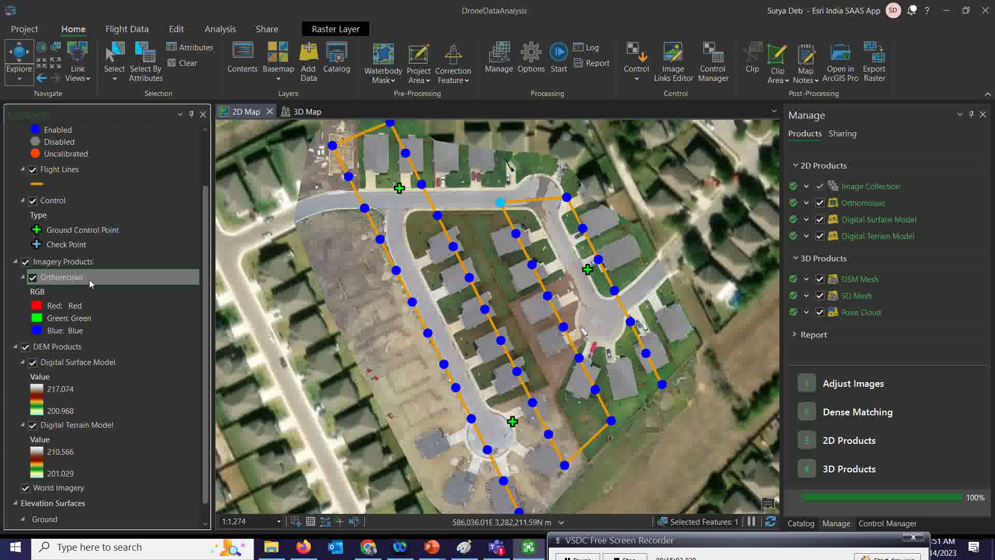
# Step: Open the 3D map and inspect the textured houses and streets of the subdivision up close in a tilted view
pyautogui.click(298, 111)
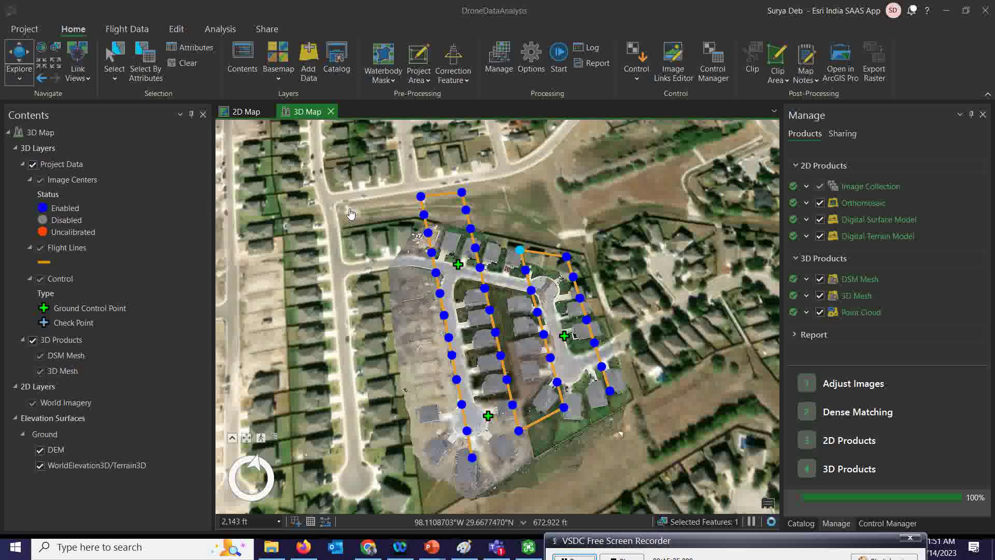
pyautogui.moveTo(513, 327); pyautogui.dragTo(504, 386, button='middle')
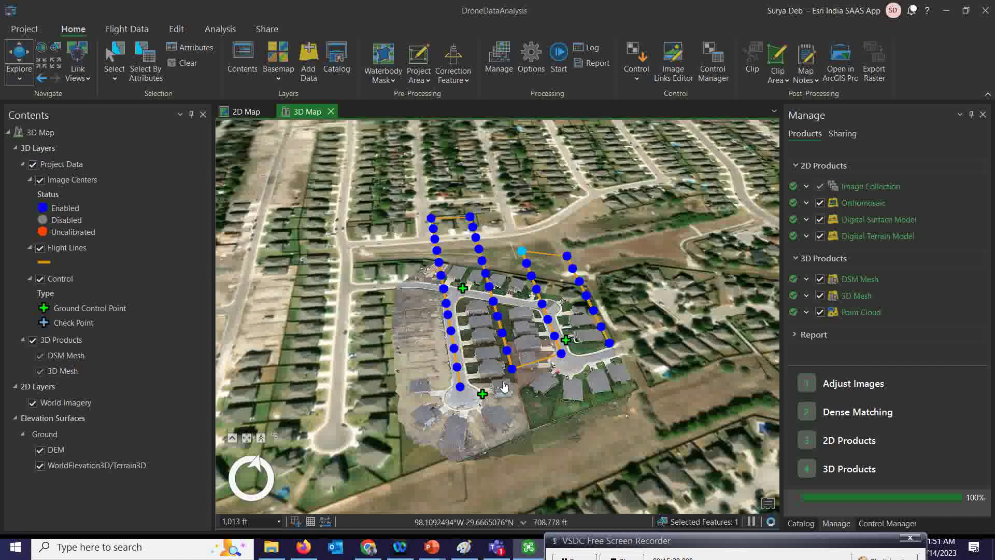
pyautogui.scroll(2, 503, 386)
pyautogui.scroll(3, 521, 385)
pyautogui.scroll(3, 521, 384)
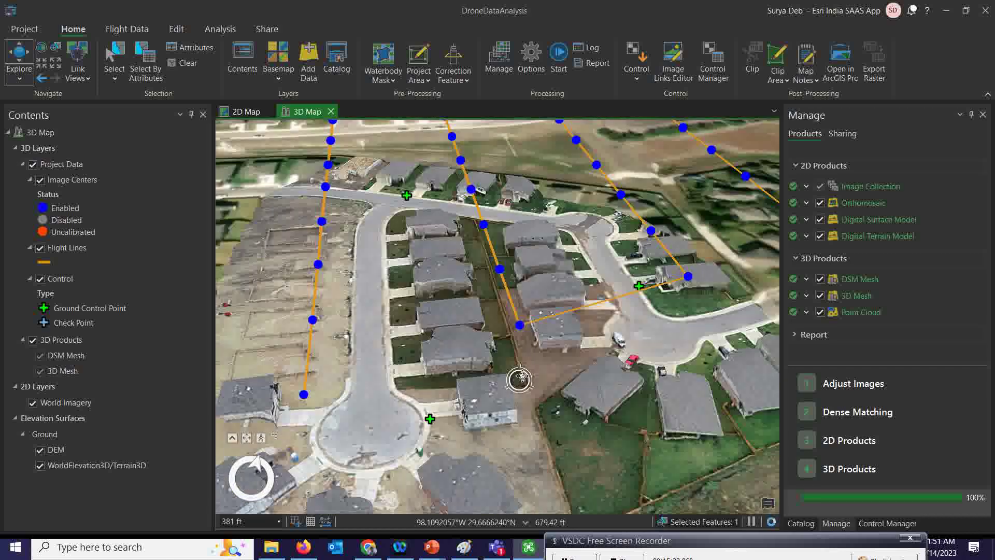
pyautogui.moveTo(520, 380); pyautogui.dragTo(529, 379, button='middle')
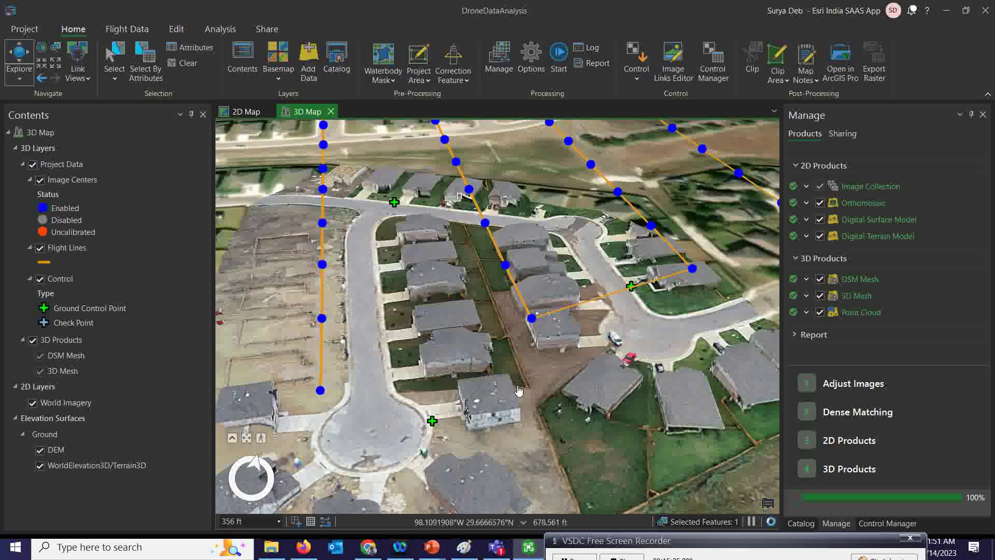
# Step: Toggle the DSM Mesh layer's visibility to compare it with the 3D Mesh around the cul-de-sac, leaving both meshes visible
pyautogui.click(38, 357)
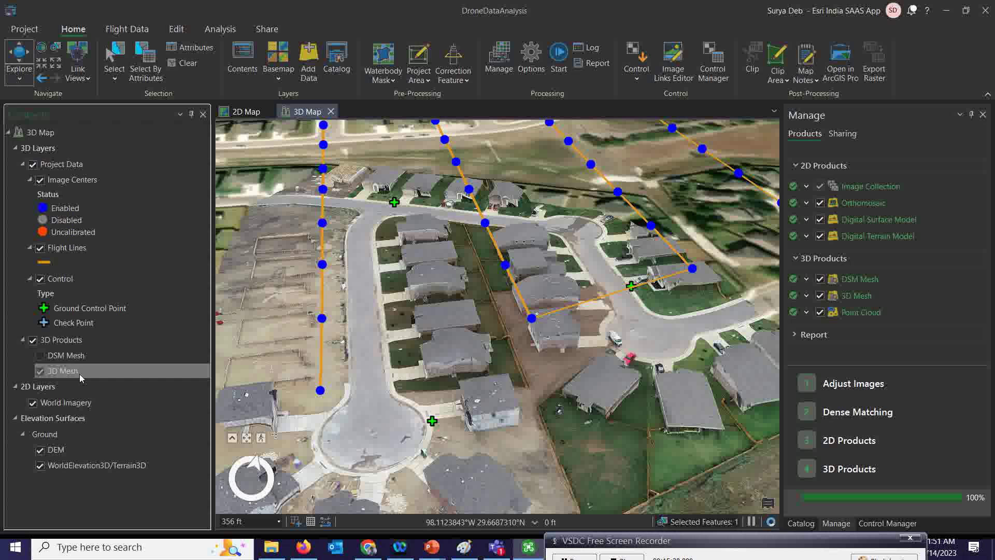
pyautogui.scroll(2, 476, 372)
pyautogui.moveTo(475, 372); pyautogui.dragTo(473, 362, button='middle')
pyautogui.click(41, 357)
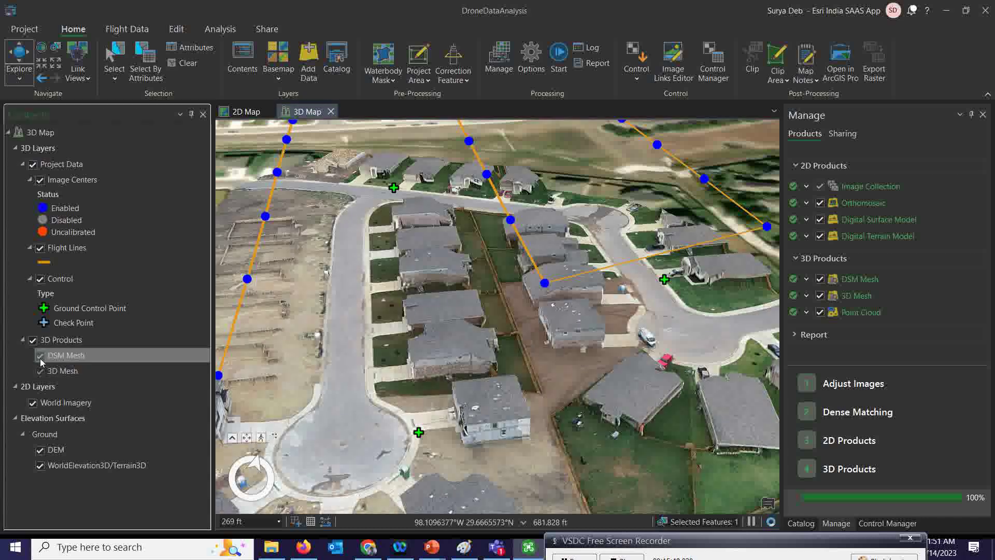
pyautogui.click(41, 357)
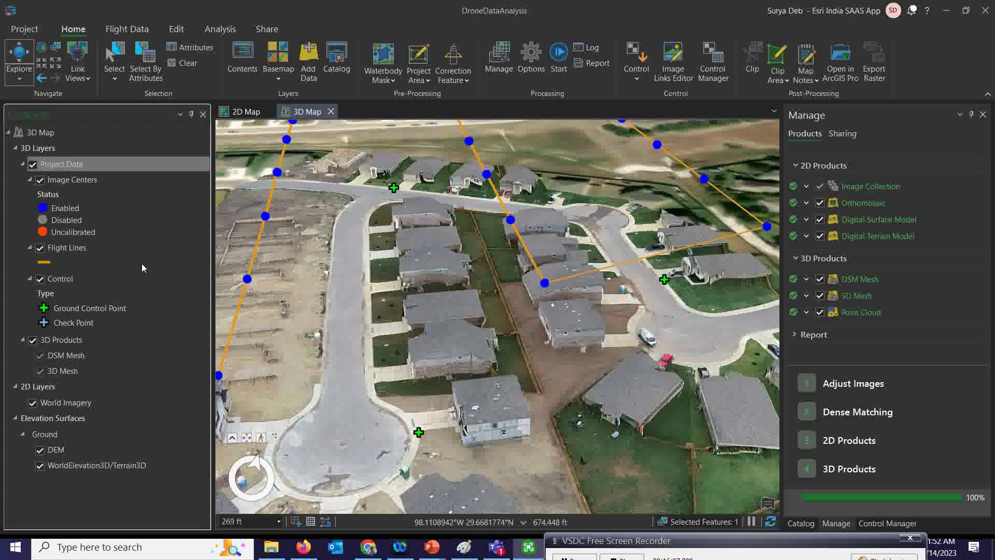
pyautogui.moveTo(651, 548); pyautogui.dragTo(548, 543)
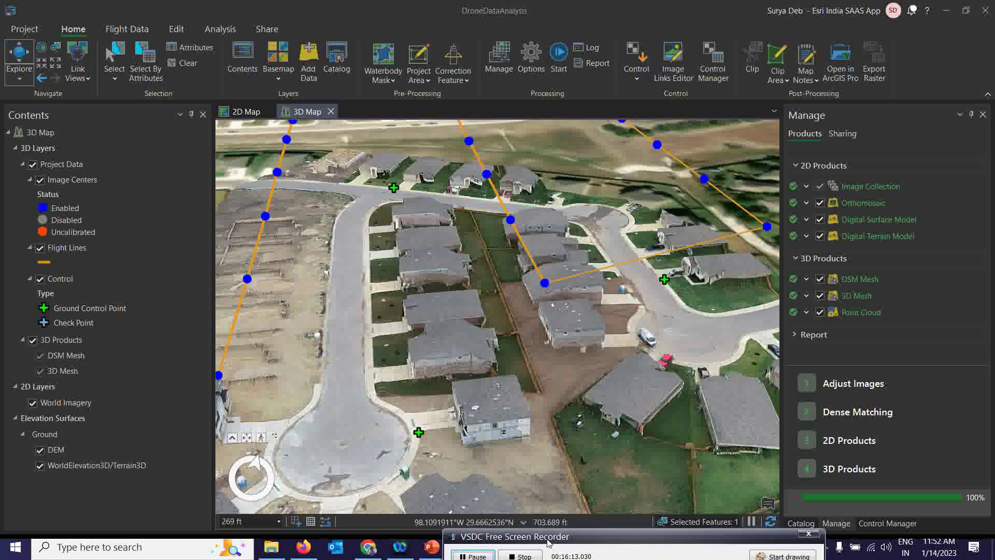